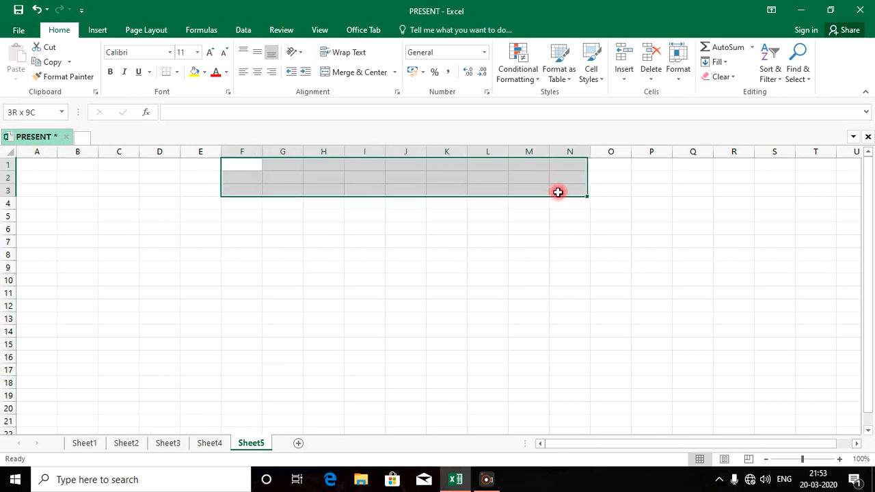
# Enter the headers SL NO, NAME and EXPIRE DATE in C5:E5 and widen column E to fit its header
pyautogui.click(116, 215)
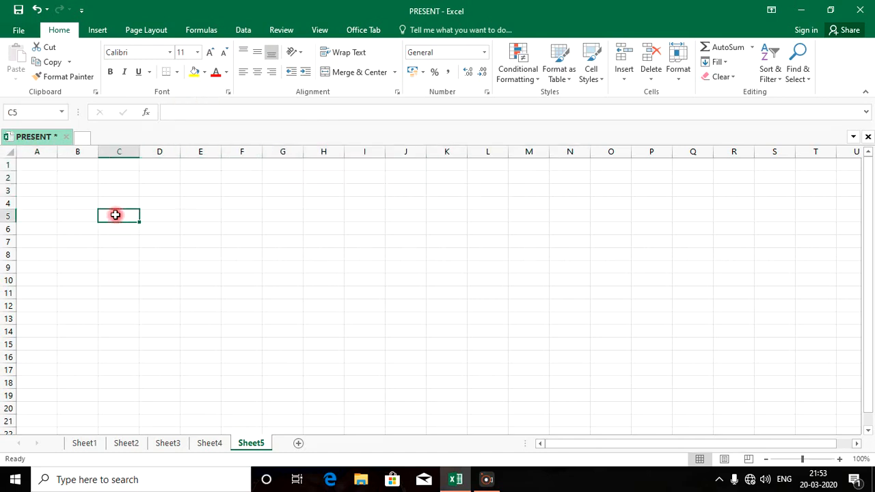
pyautogui.write('SL NO')
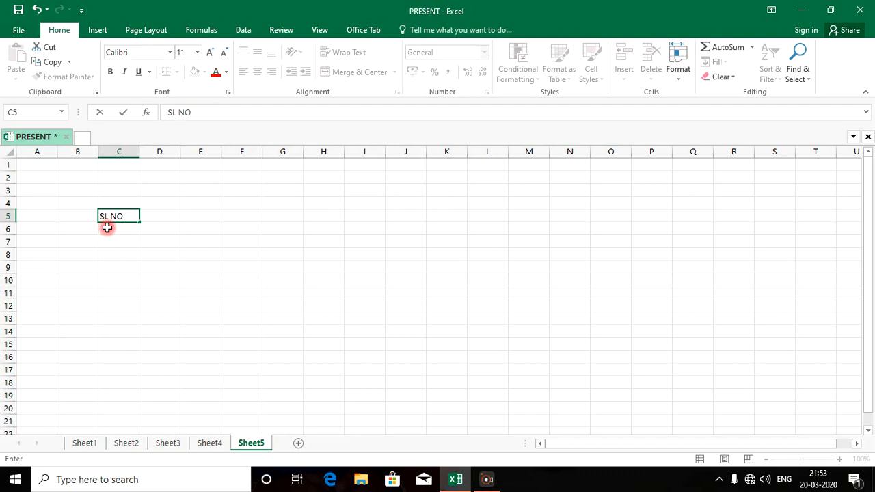
pyautogui.press('Tab')
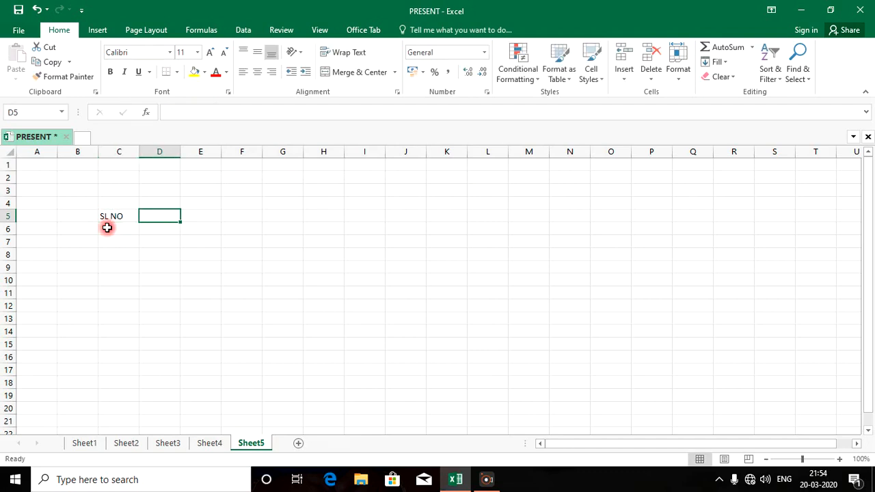
pyautogui.write('NAME')
pyautogui.press('Tab')
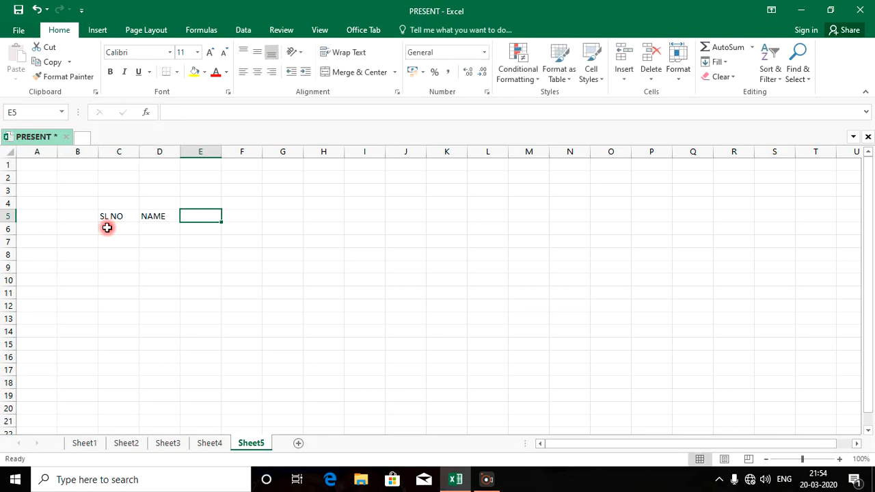
pyautogui.write('EXPI')
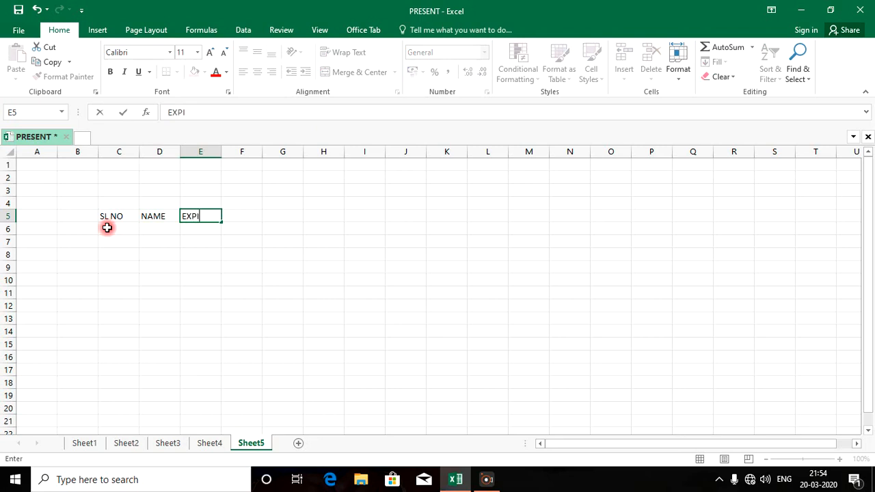
pyautogui.write('RE DA')
pyautogui.write('T')
pyautogui.write('E')
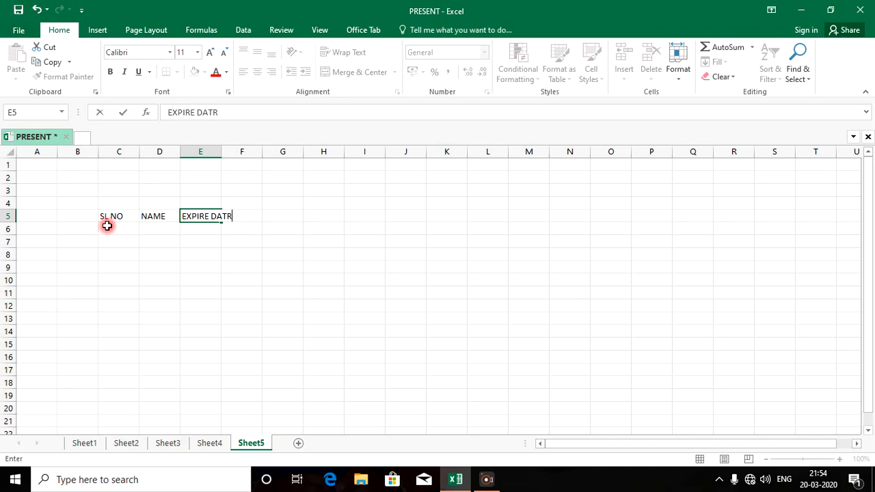
pyautogui.press('BackSpace')
pyautogui.write('E')
pyautogui.click(233, 266)
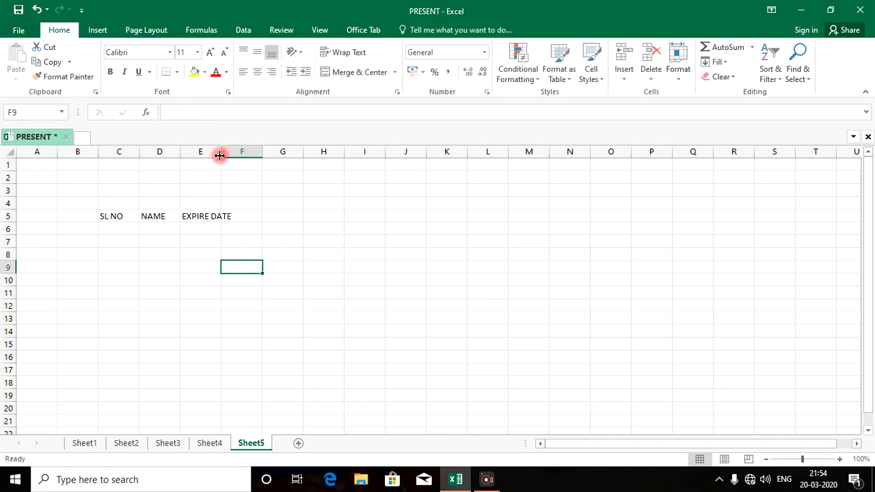
pyautogui.moveTo(221, 152); pyautogui.dragTo(244, 153)
# Fill the SL NO column with the serial numbers 1 to 10 in C6:C15
pyautogui.click(112, 227)
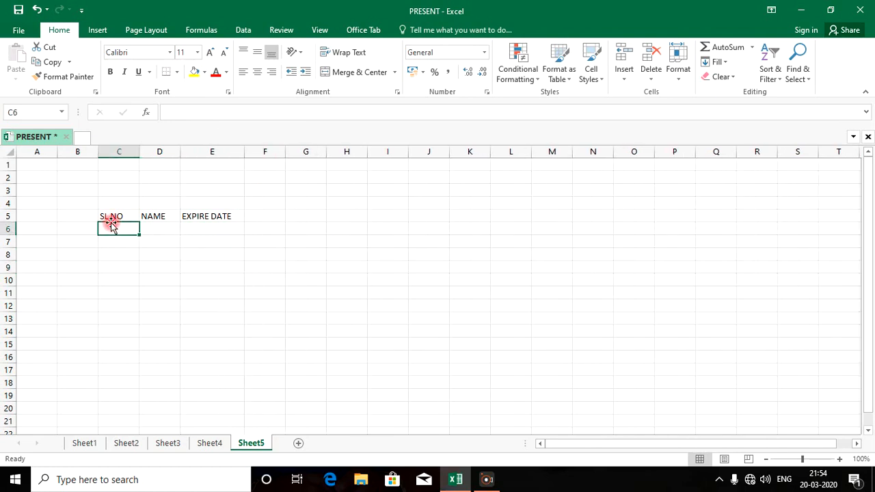
pyautogui.write('1')
pyautogui.press('Return')
pyautogui.write('2')
pyautogui.press('Return')
pyautogui.write('3')
pyautogui.press('Return')
pyautogui.write('4')
pyautogui.press('Return')
pyautogui.write('5')
pyautogui.press('Return')
pyautogui.write('6')
pyautogui.press('Return')
pyautogui.write('7')
pyautogui.press('Return')
pyautogui.write('8')
pyautogui.press('Return')
pyautogui.write('9')
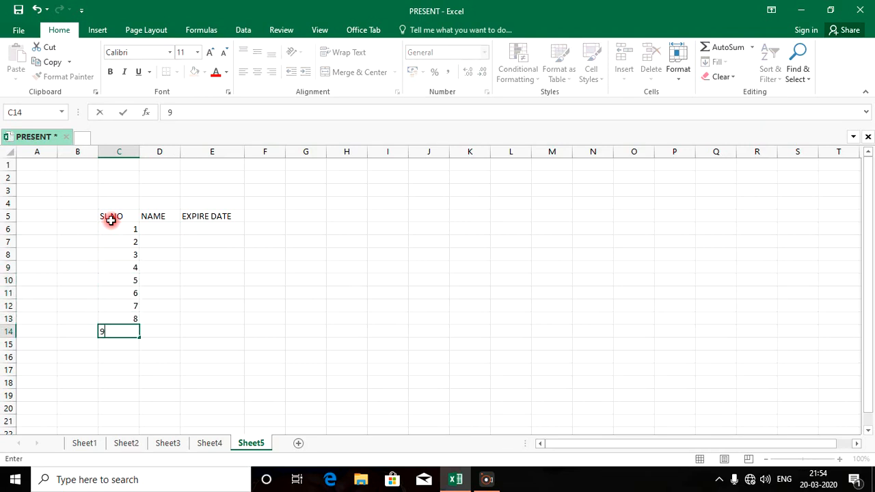
pyautogui.press('Return')
pyautogui.write('10')
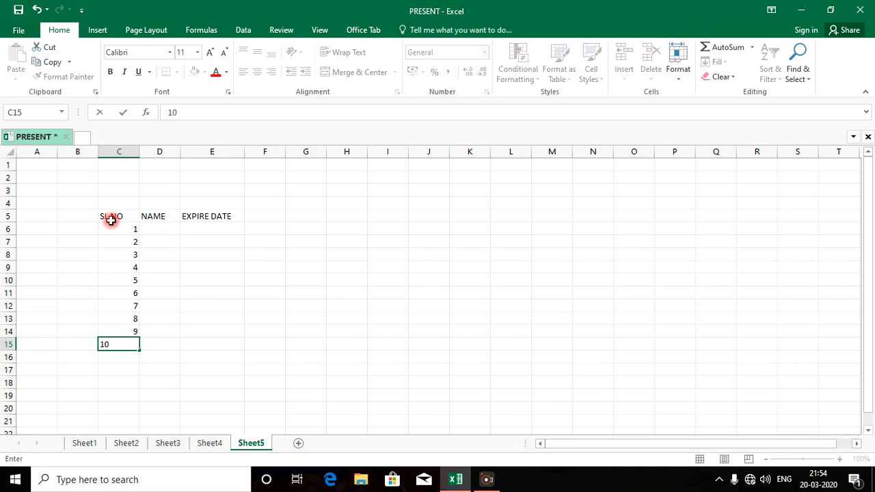
# Enter ten people's first names in D6:D15 and widen column D to fit them
pyautogui.click(171, 230)
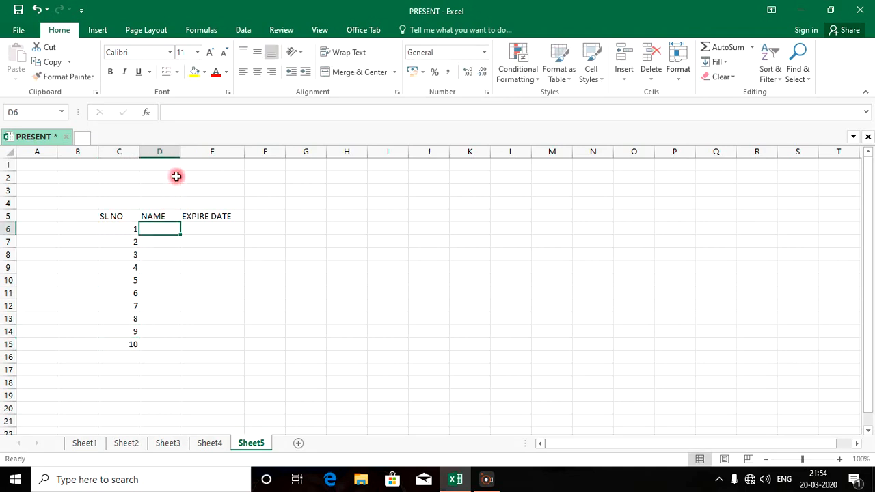
pyautogui.write('SAMAD')
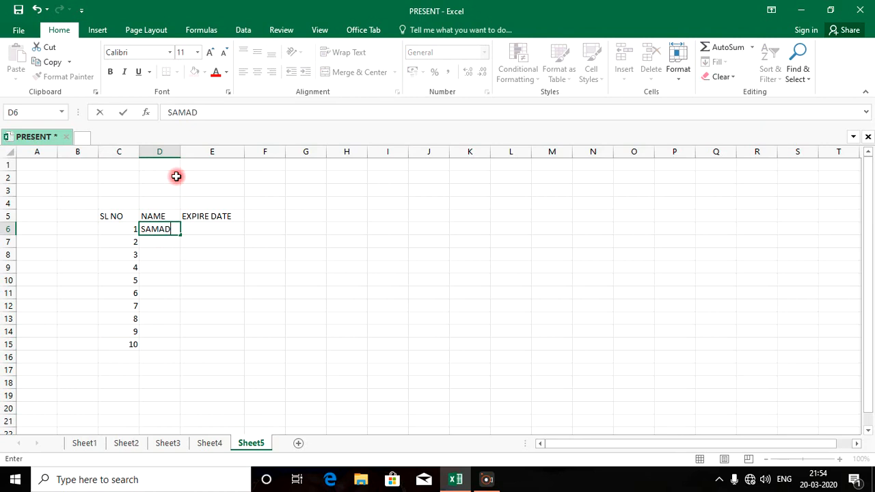
pyautogui.press('Return')
pyautogui.write('ATHULYA')
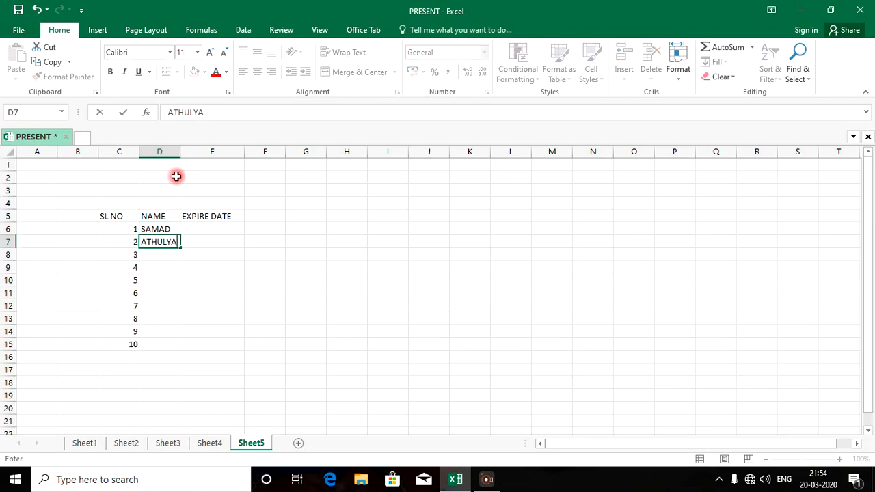
pyautogui.press('Return')
pyautogui.write('VINEESH')
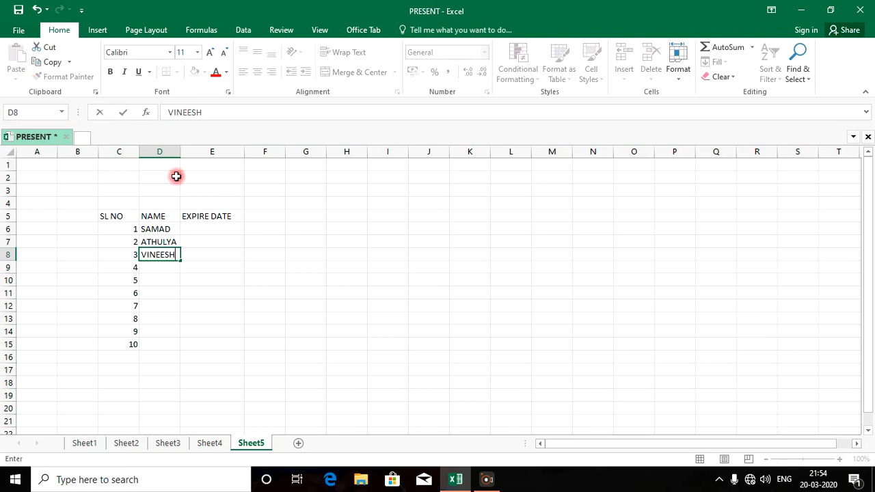
pyautogui.press('Return')
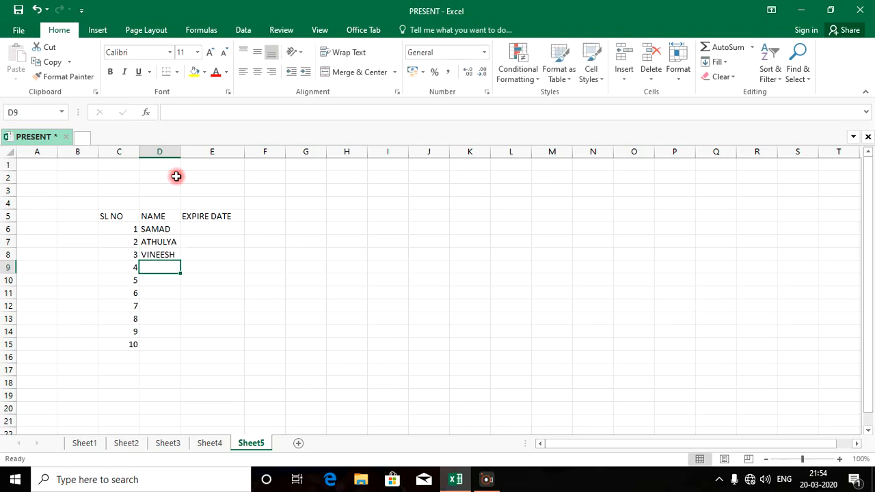
pyautogui.write('MAN')
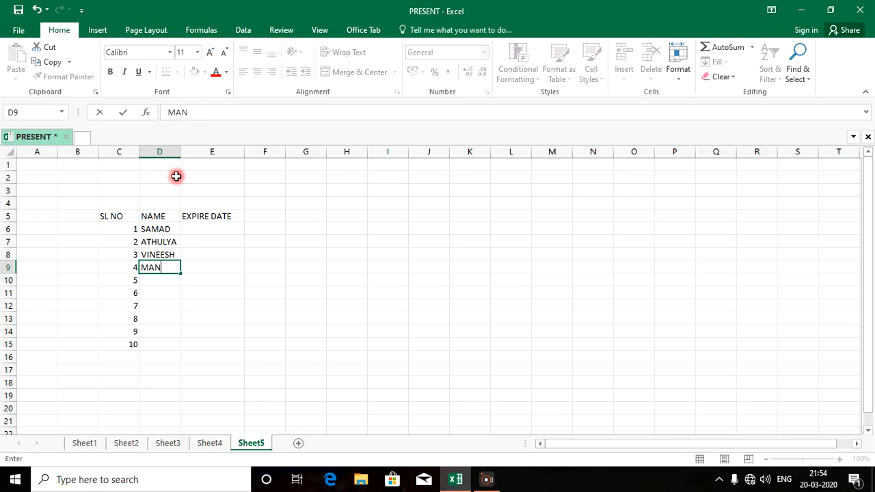
pyautogui.write('SOOR')
pyautogui.press('Return')
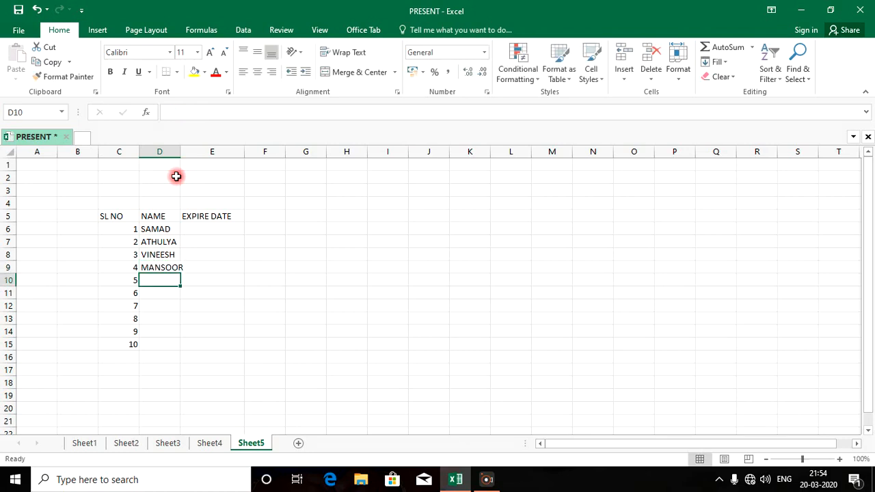
pyautogui.write('SAHAD')
pyautogui.press('Return')
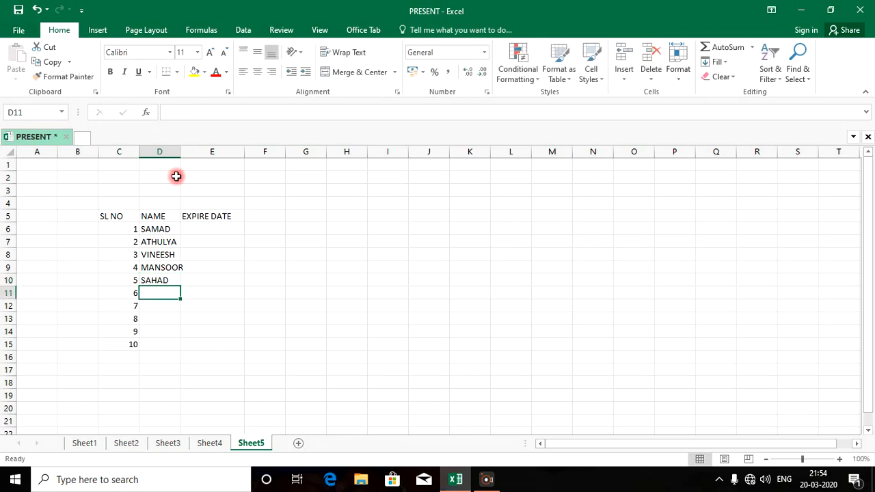
pyautogui.write('AYISHA')
pyautogui.press('Return')
pyautogui.write('SHAHU')
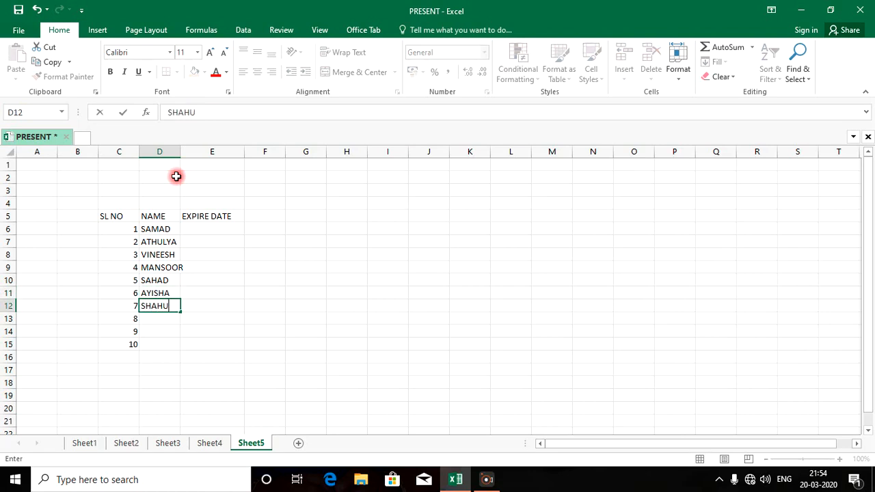
pyautogui.press('Return')
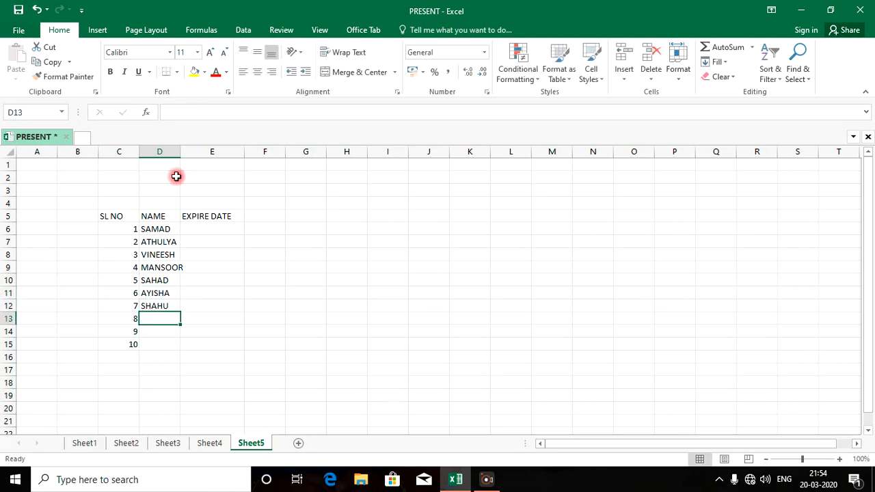
pyautogui.write('MANSOORINNU')
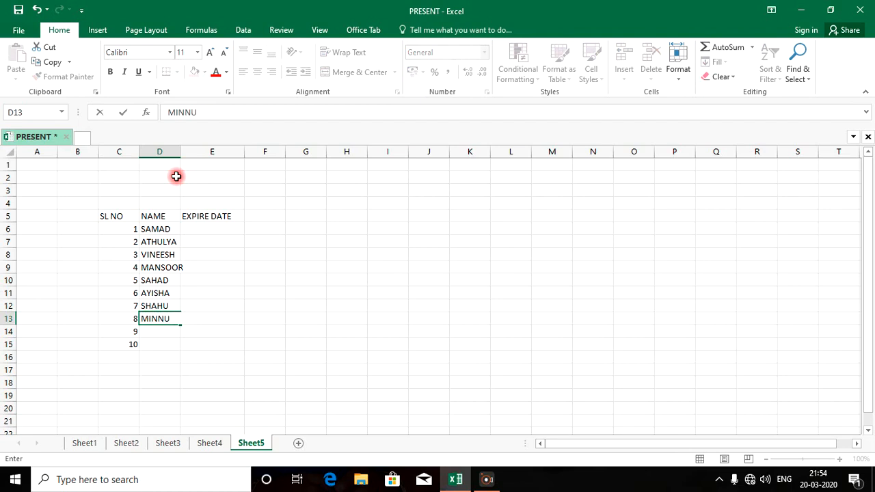
pyautogui.press('Return')
pyautogui.write('F')
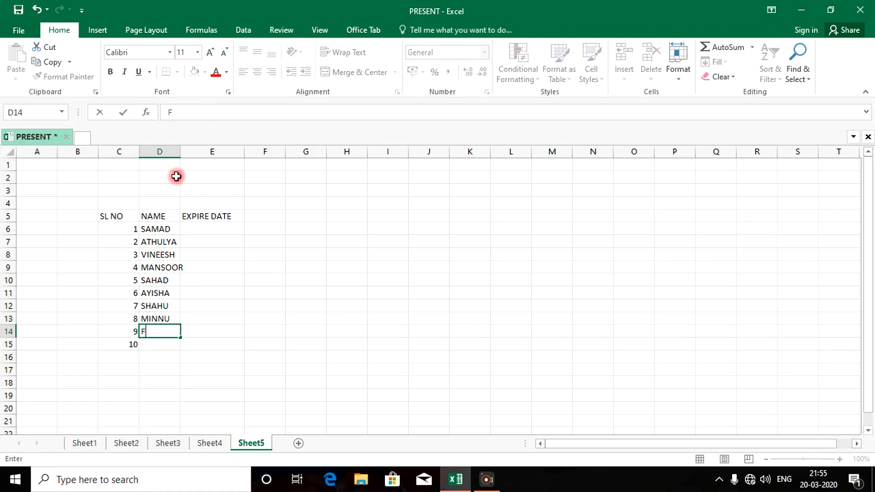
pyautogui.write('ADHIYA')
pyautogui.press('Return')
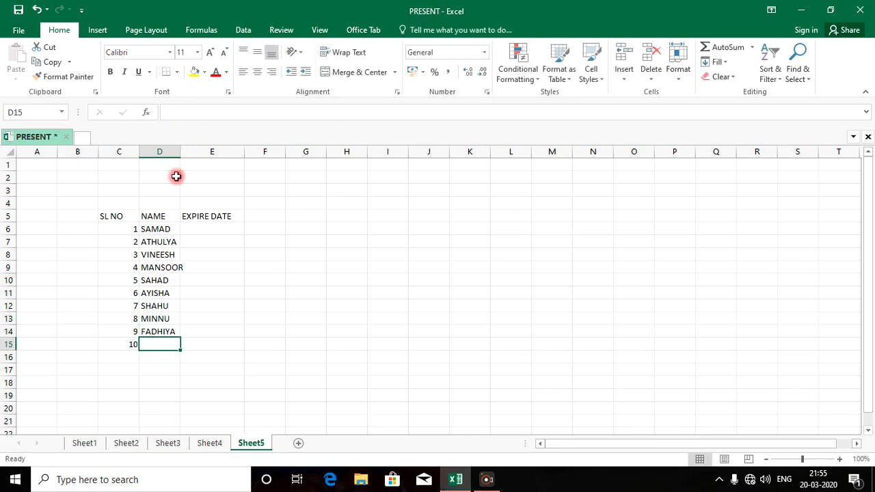
pyautogui.write('RASEENA')
pyautogui.click(210, 228)
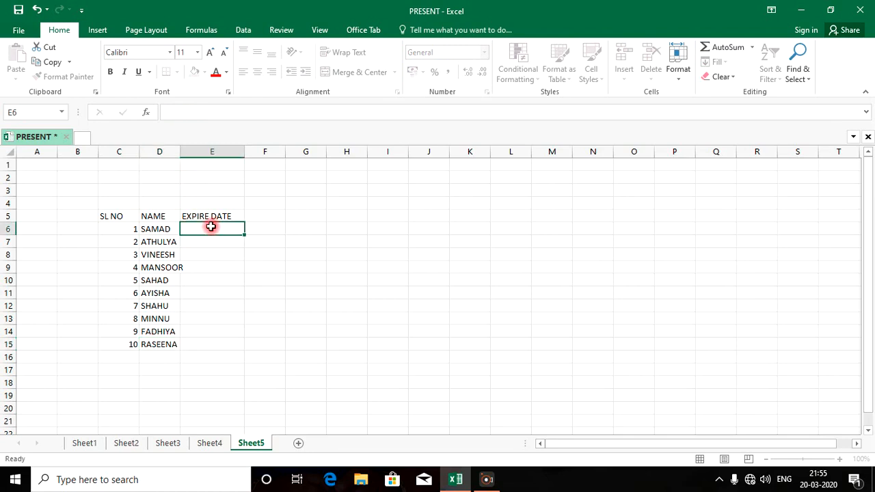
pyautogui.moveTo(181, 152); pyautogui.dragTo(199, 153)
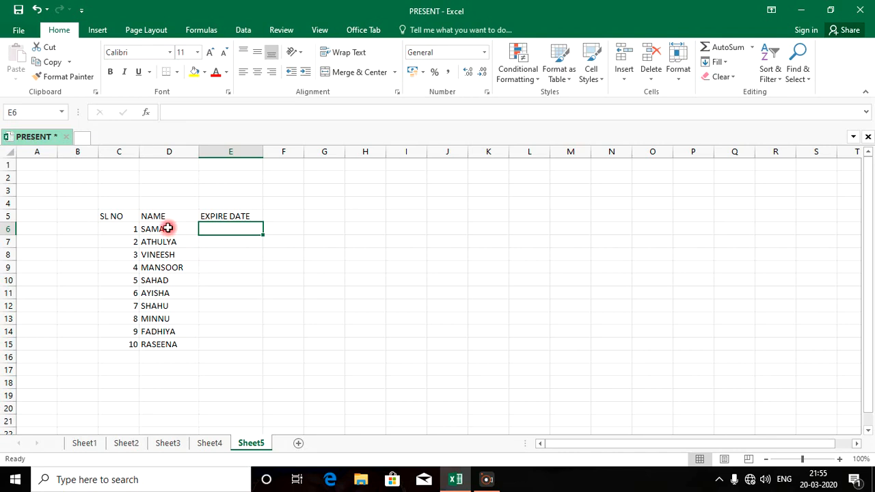
# Enter the expiry dates 14-2-2020, 15-9-2020, 5-4-1992, 4-8-2020 and 1-1-2020 in E6:E10
pyautogui.write('14-')
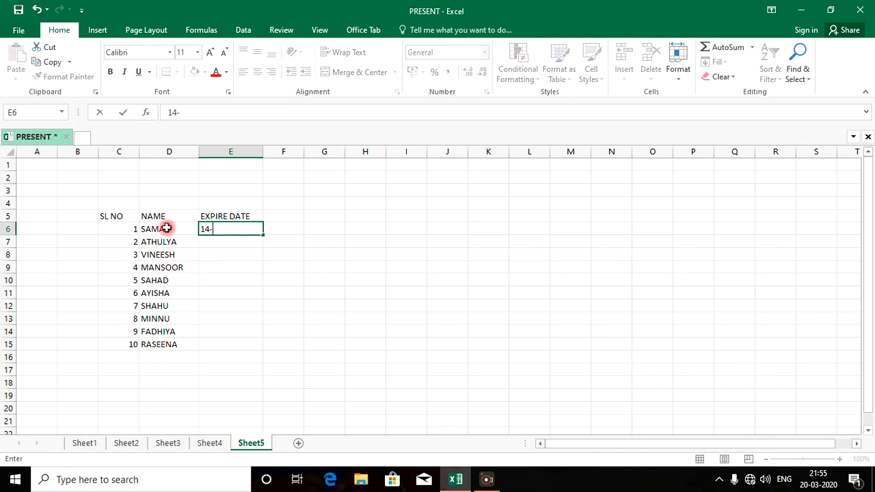
pyautogui.write('2-2020')
pyautogui.press('Return')
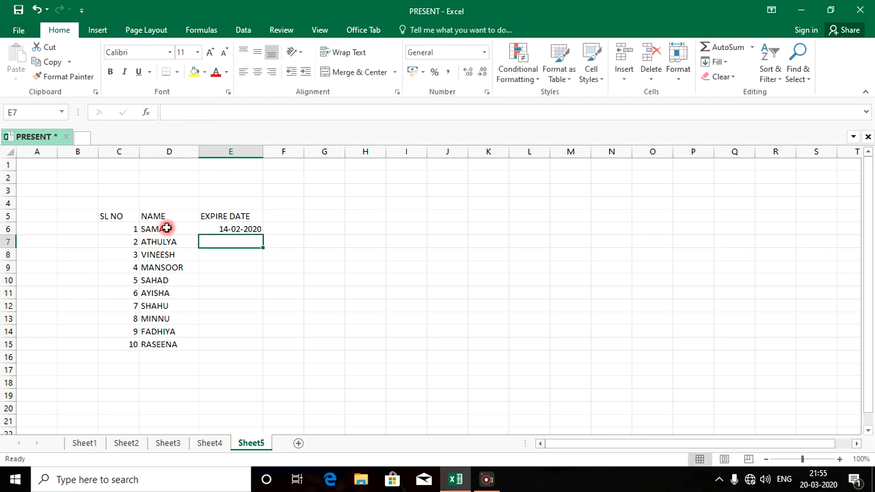
pyautogui.write('15-9-2020')
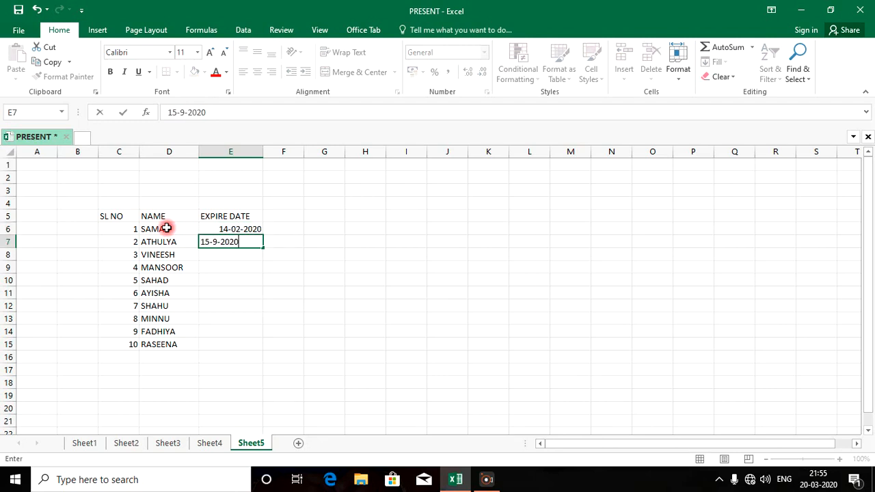
pyautogui.press('Return')
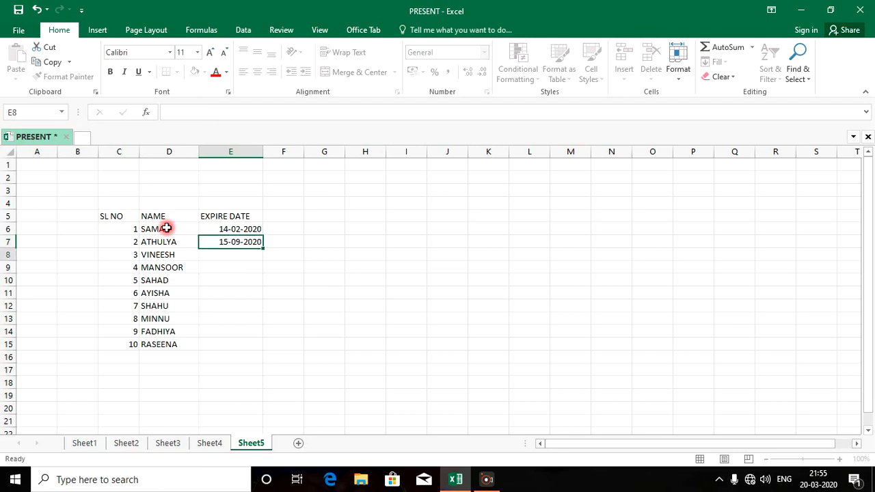
pyautogui.write('5-4')
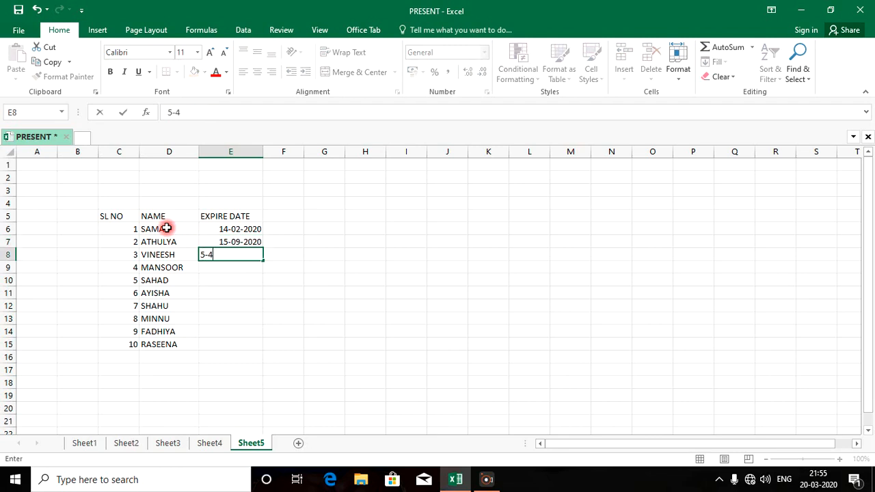
pyautogui.write('-1992-')
pyautogui.press('Return')
pyautogui.write('4-08-2020')
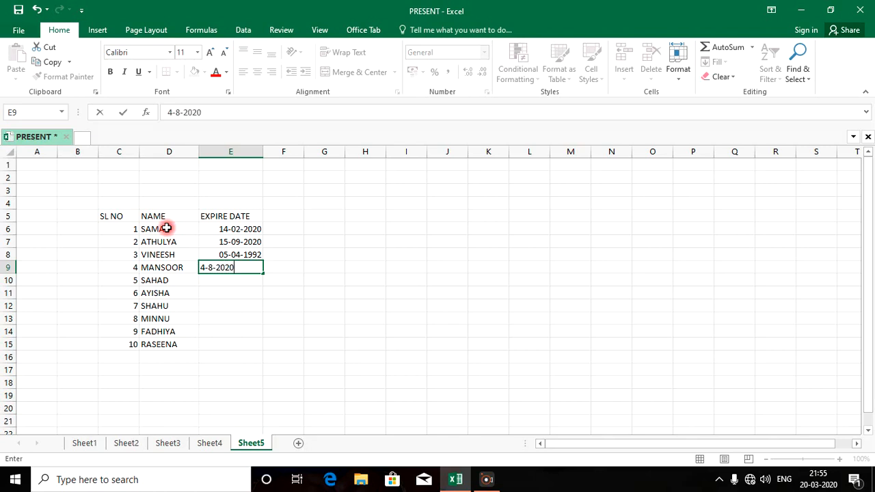
pyautogui.press('Return')
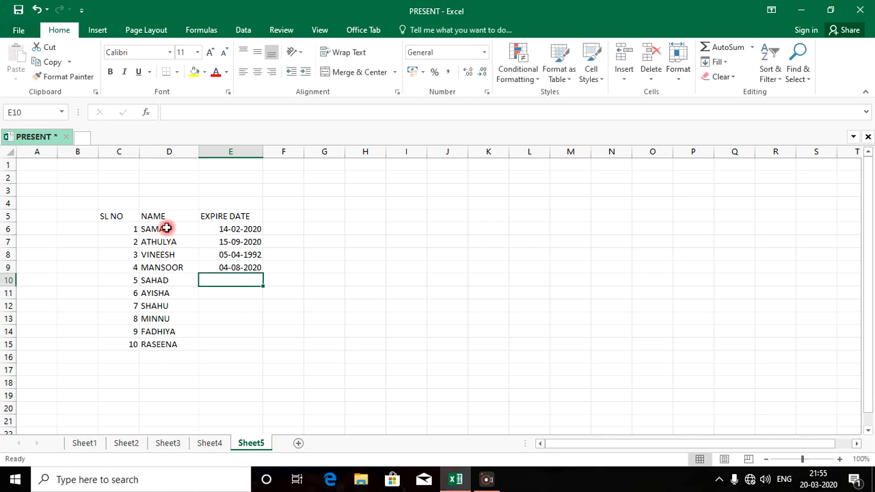
pyautogui.write('1-')
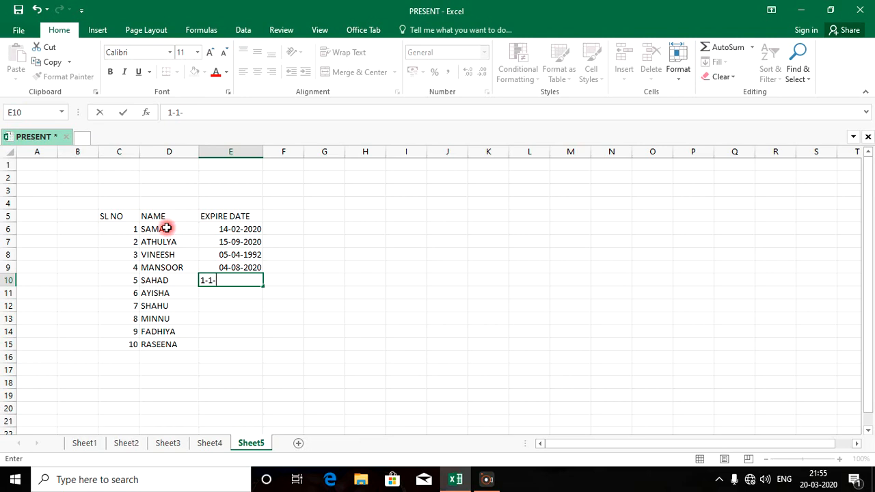
pyautogui.write('01-2020')
pyautogui.press('Return')
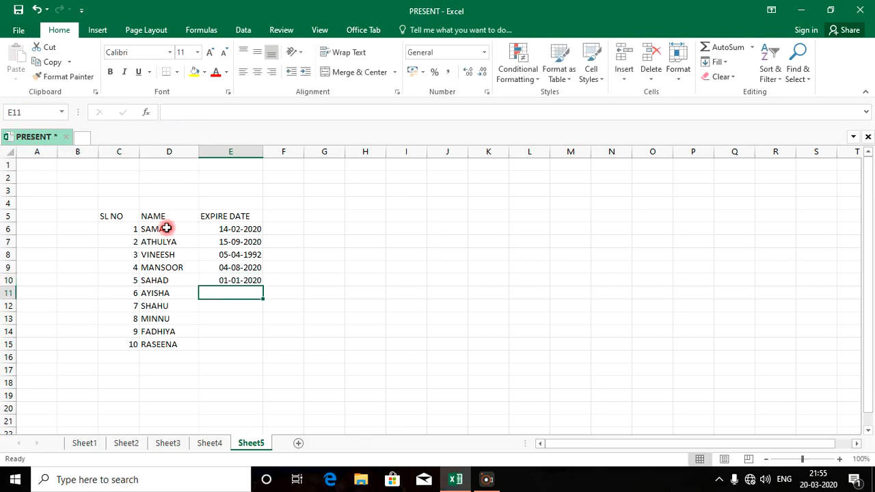
# Enter the expiry dates 4-5-2000, 4-8-2000 and 4-6-2005 in E11:E13
pyautogui.write('4-5-7')
pyautogui.press('BackSpace')
pyautogui.write('1')
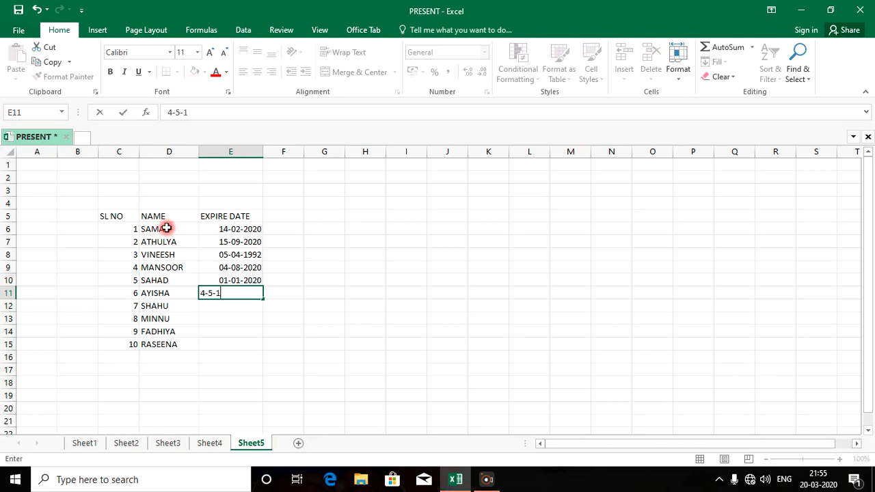
pyautogui.press('BackSpace')
pyautogui.write('2000')
pyautogui.press('Return')
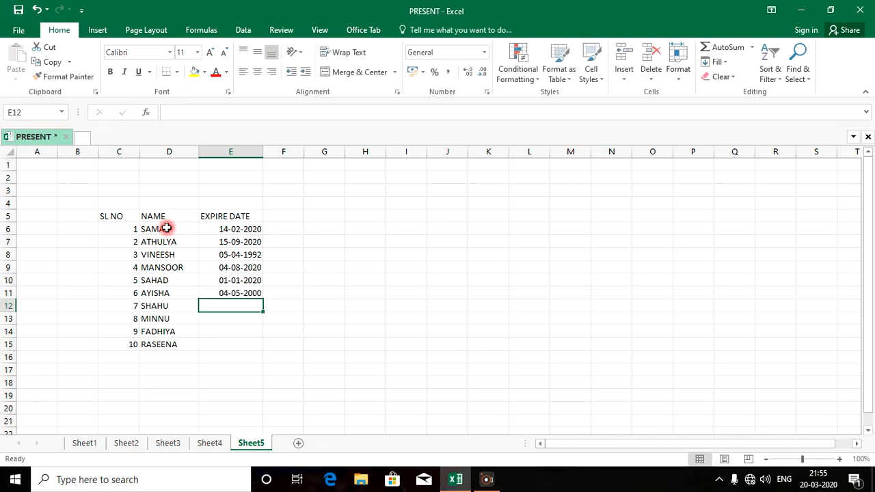
pyautogui.write('4-8-2000')
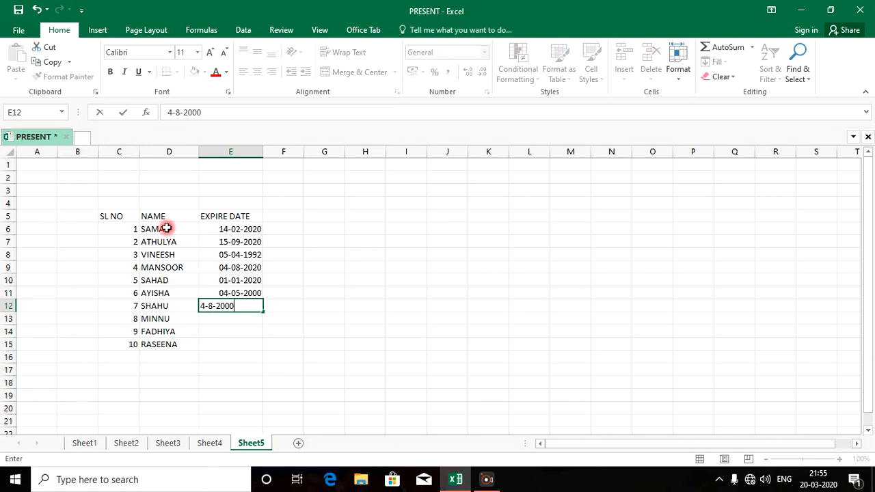
pyautogui.press('Return')
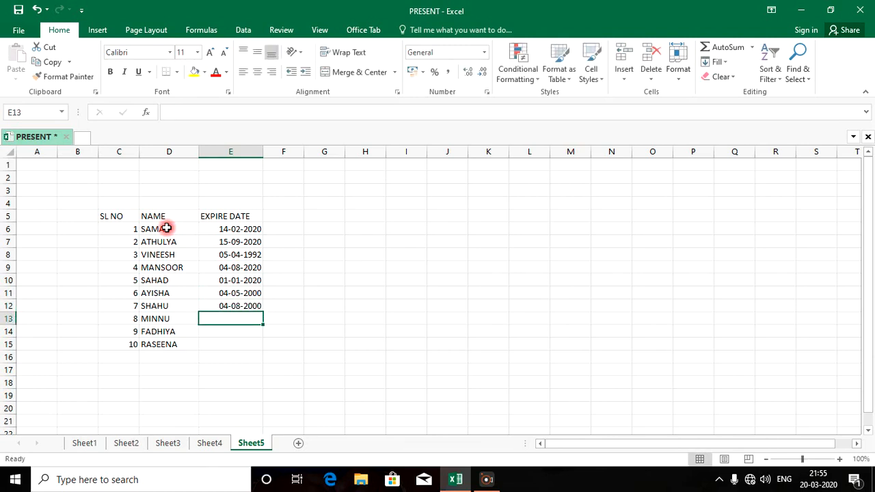
pyautogui.write('4-6-2')
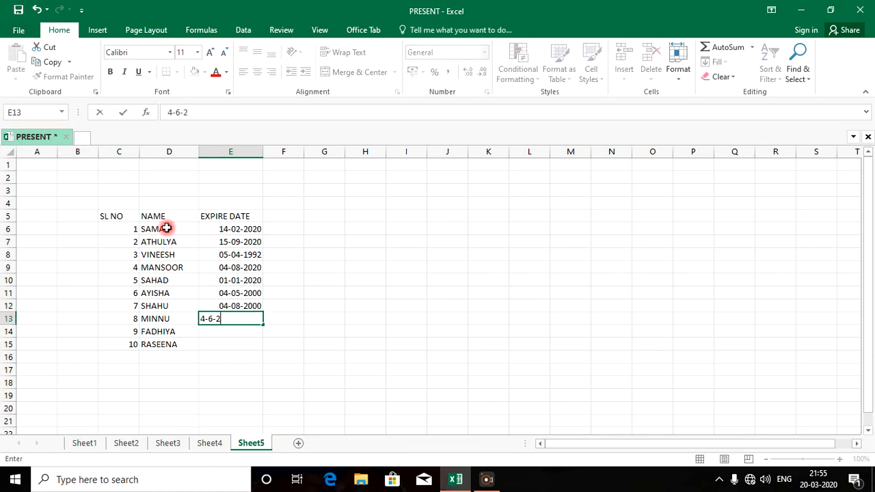
pyautogui.write('5')
pyautogui.press('BackSpace')
pyautogui.write('005')
pyautogui.press('Return')
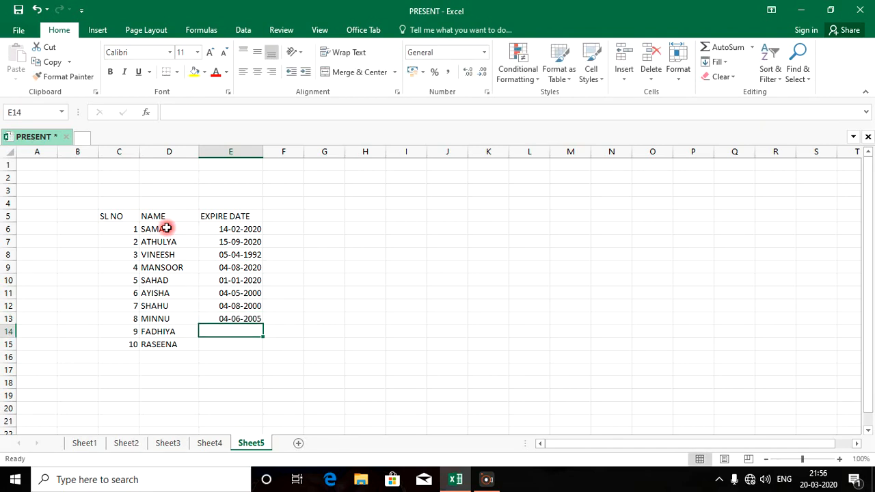
# Enter the expiry dates 8-9-2020 and 7-8-1860 in E14:E15
pyautogui.write('8')
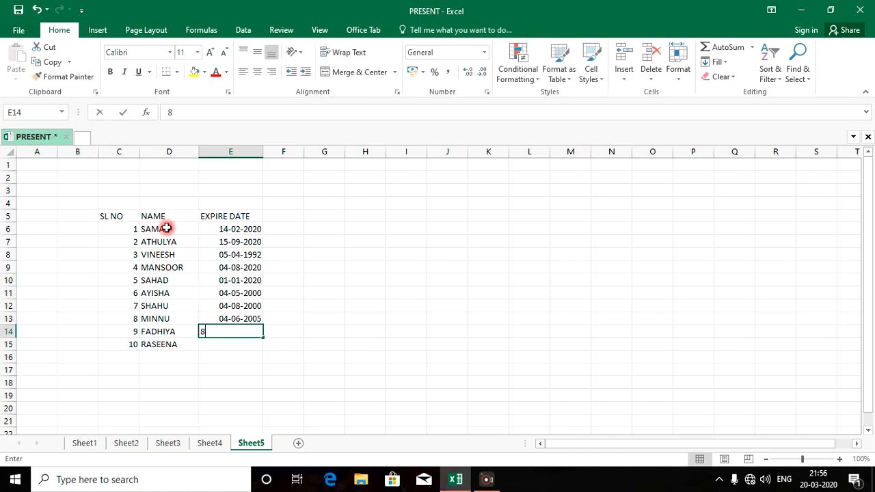
pyautogui.write('-9-2020')
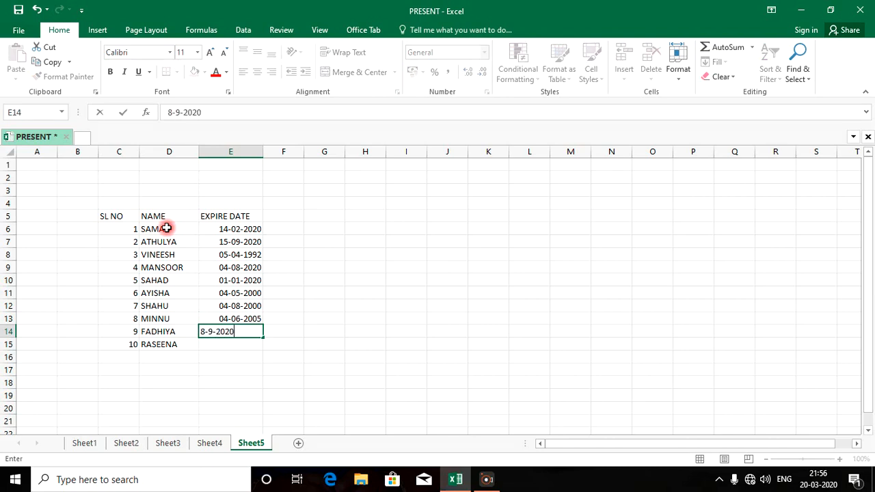
pyautogui.press('Return')
pyautogui.write('7-8-')
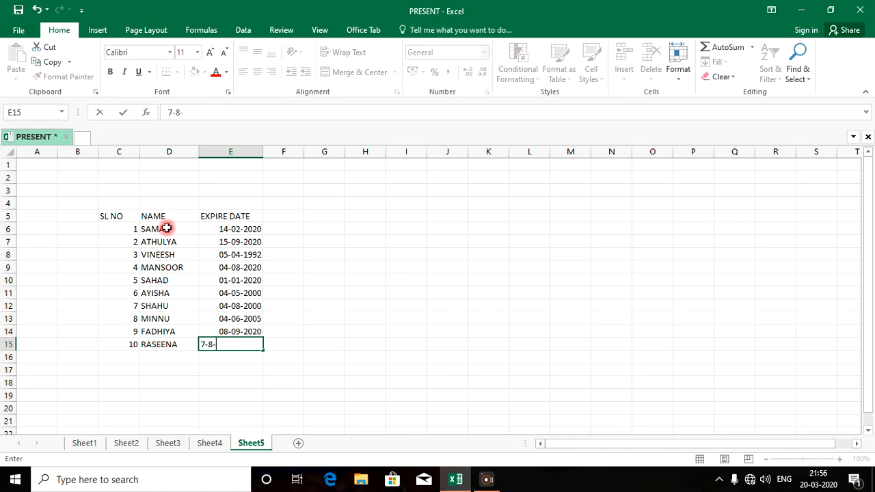
pyautogui.write('6')
pyautogui.press('BackSpace')
pyautogui.write('1')
pyautogui.press('BackSpace')
pyautogui.write('1860')
pyautogui.press('Return')
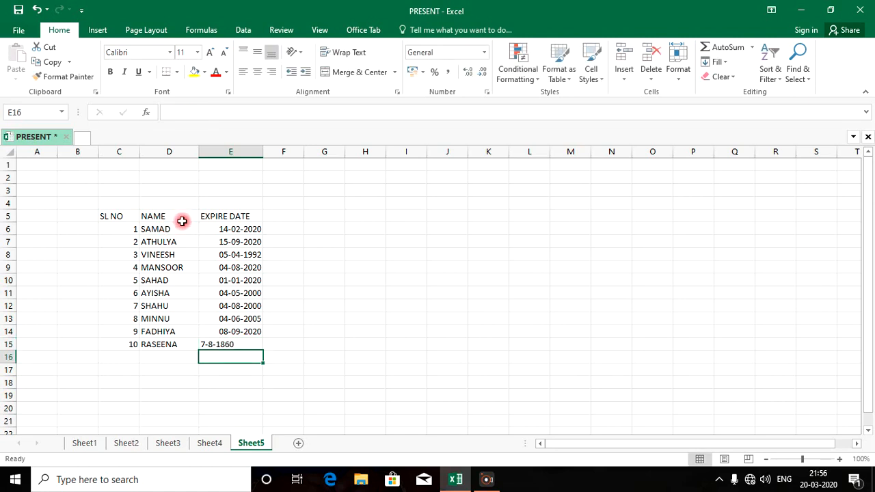
# Center the expiry dates in E6:E15 horizontally
pyautogui.click(246, 335)
pyautogui.click(244, 344)
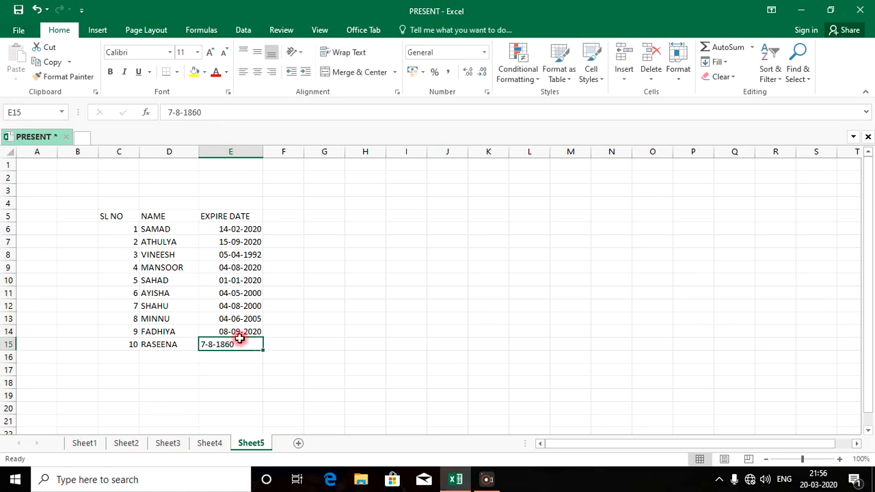
pyautogui.click(257, 72)
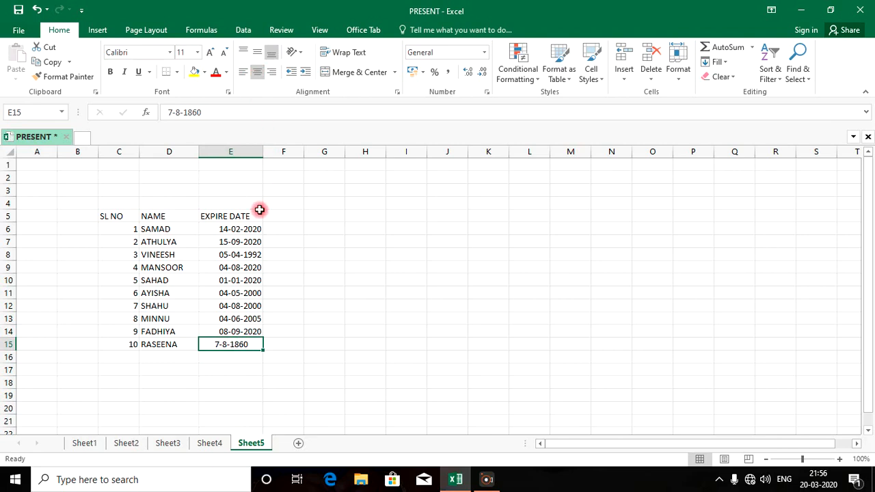
pyautogui.click(247, 230)
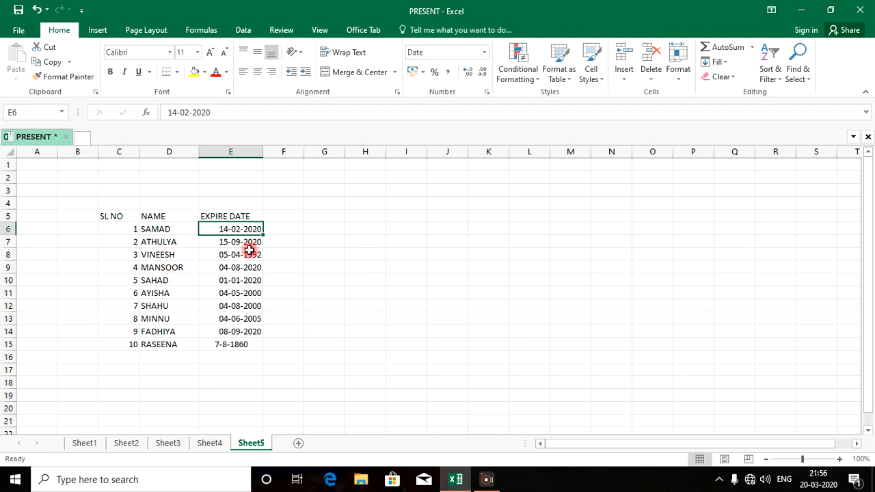
pyautogui.click(239, 244)
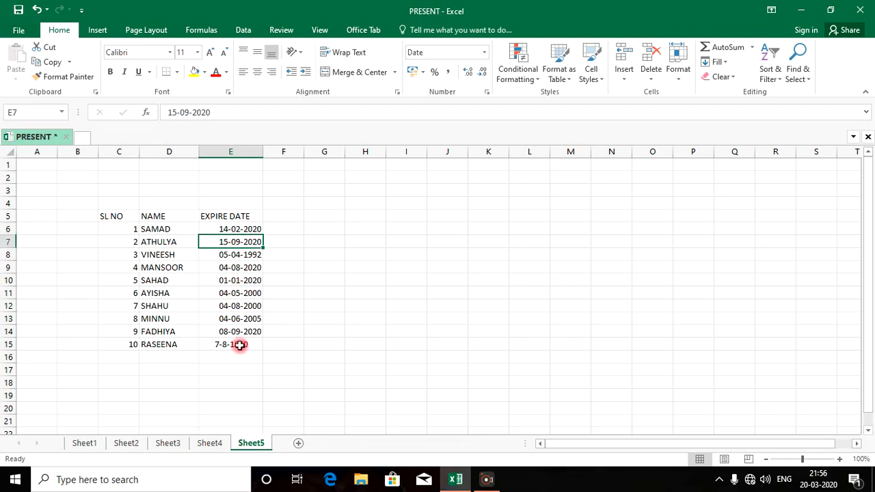
pyautogui.click(240, 260)
pyautogui.moveTo(240, 232); pyautogui.dragTo(254, 344)
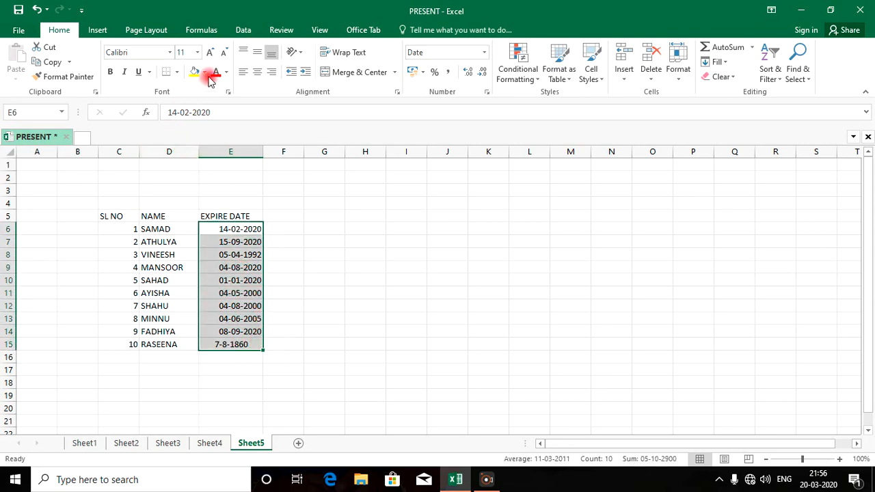
pyautogui.click(257, 71)
pyautogui.click(261, 373)
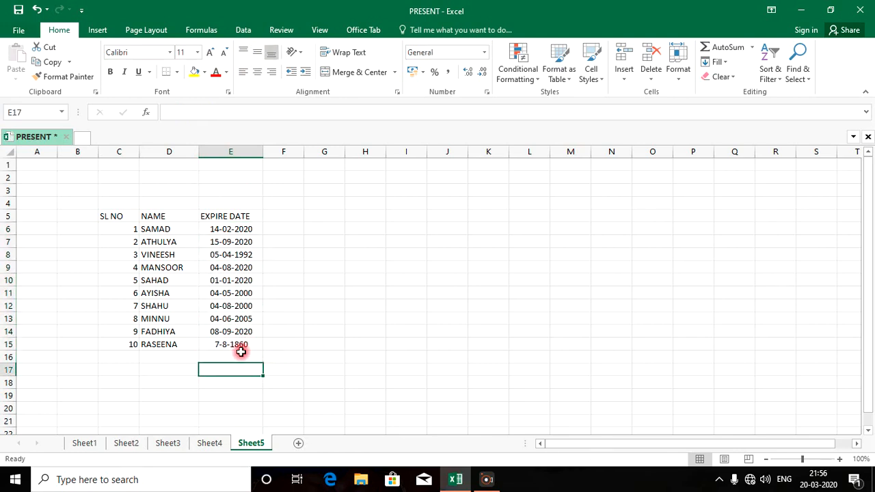
# Change the expiry date in E15 to 17-8-1860
pyautogui.click(244, 346)
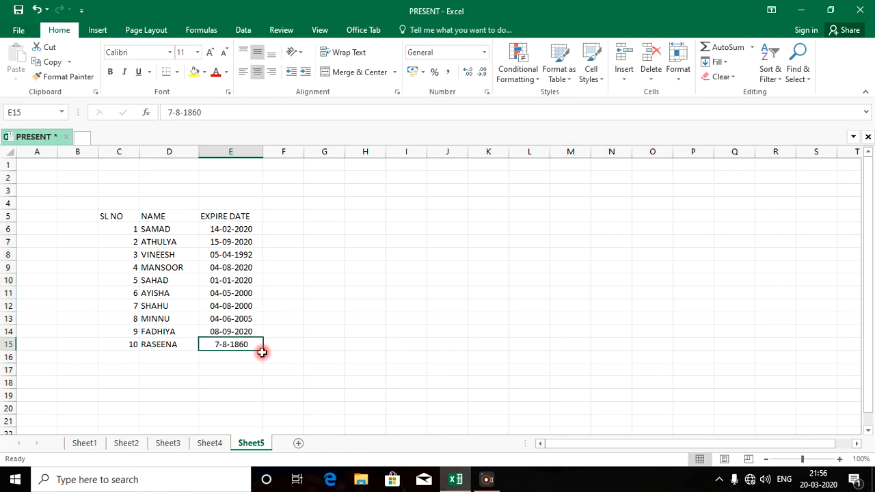
pyautogui.doubleClick(219, 348)
pyautogui.write('1')
pyautogui.press('Return')
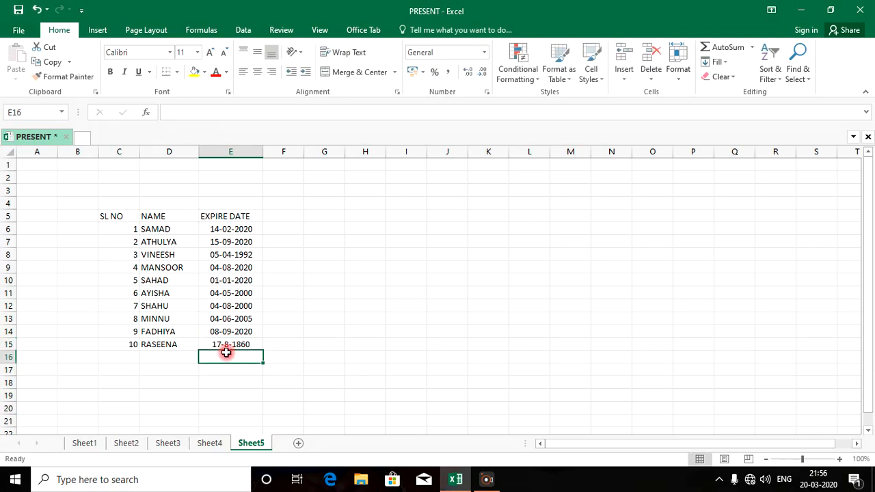
# Examine the expiry dates in E6:E15, comparing the name and date entries in rows 8 and 9
pyautogui.click(246, 229)
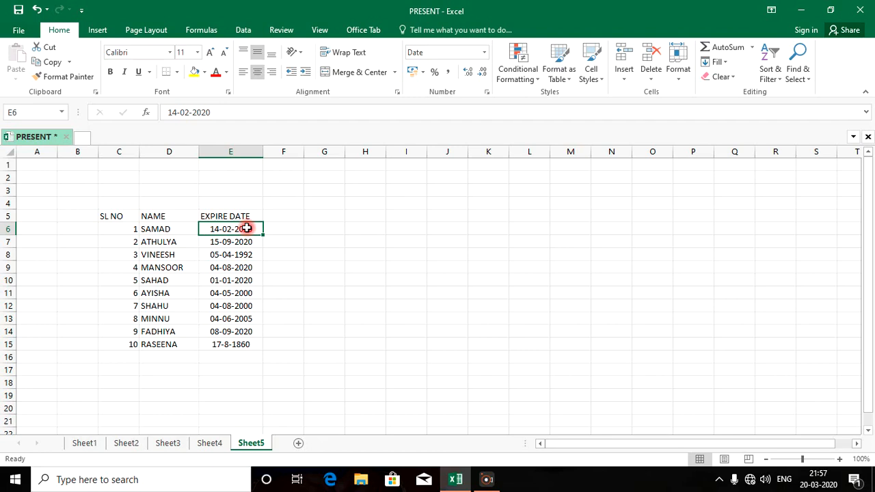
pyautogui.click(156, 253)
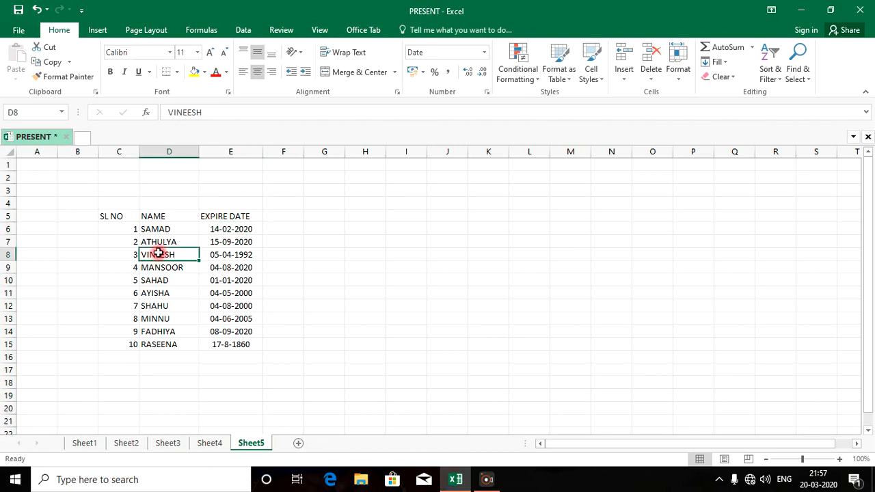
pyautogui.moveTo(156, 254); pyautogui.dragTo(209, 253)
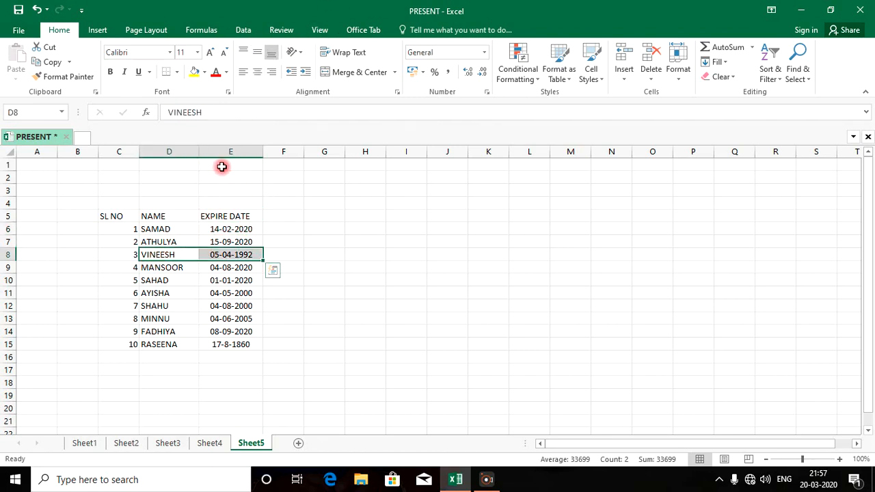
pyautogui.click(219, 255)
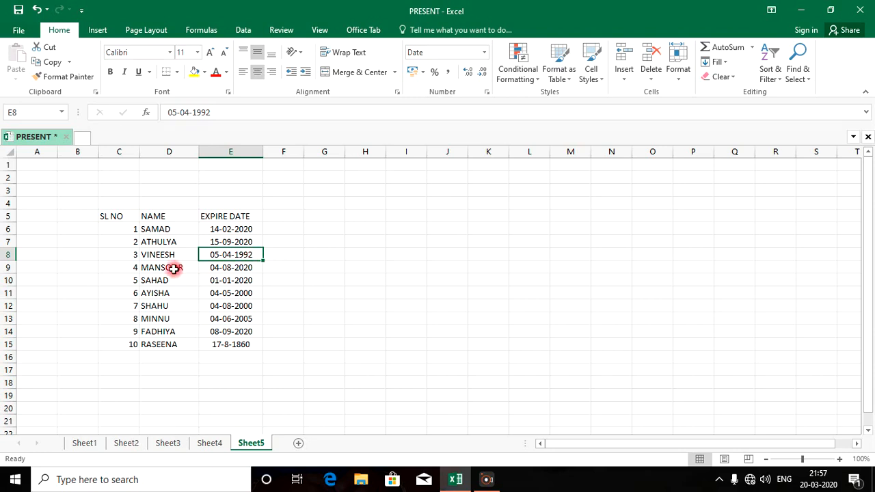
pyautogui.moveTo(173, 269); pyautogui.dragTo(225, 275)
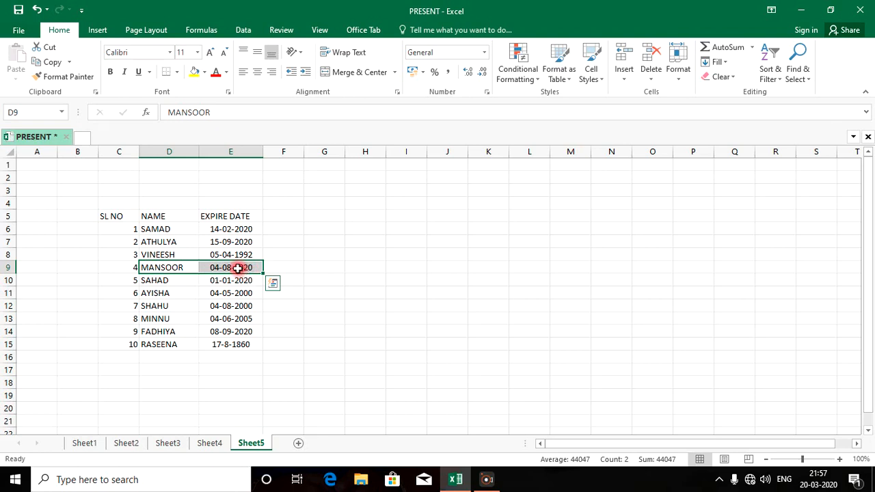
pyautogui.click(236, 254)
pyautogui.moveTo(172, 259); pyautogui.dragTo(201, 254)
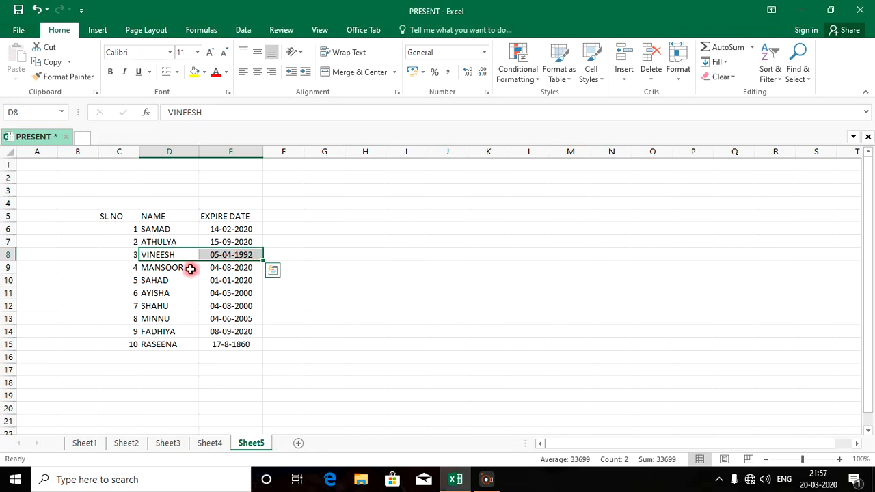
pyautogui.moveTo(186, 264); pyautogui.dragTo(209, 266)
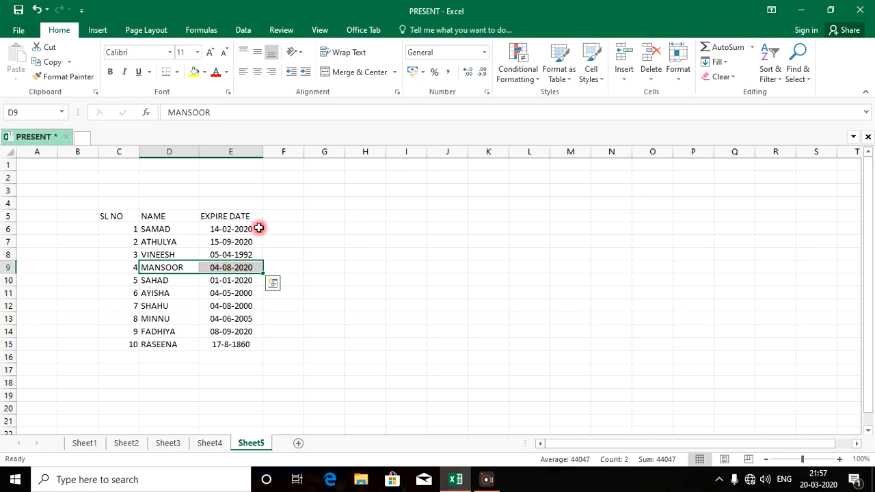
pyautogui.moveTo(250, 228); pyautogui.dragTo(250, 346)
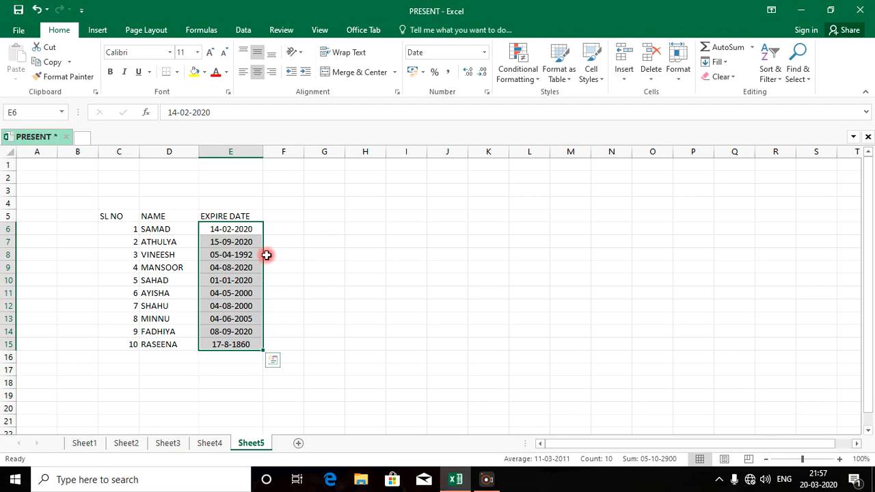
pyautogui.click(292, 227)
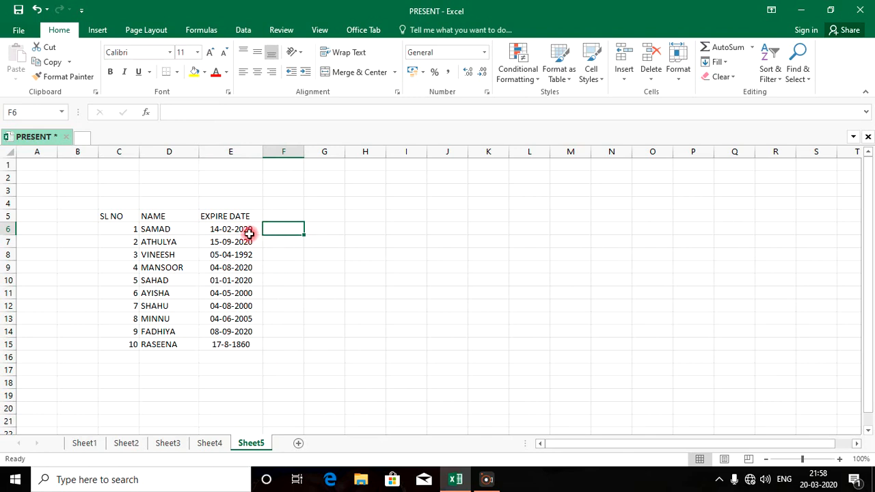
pyautogui.click(219, 268)
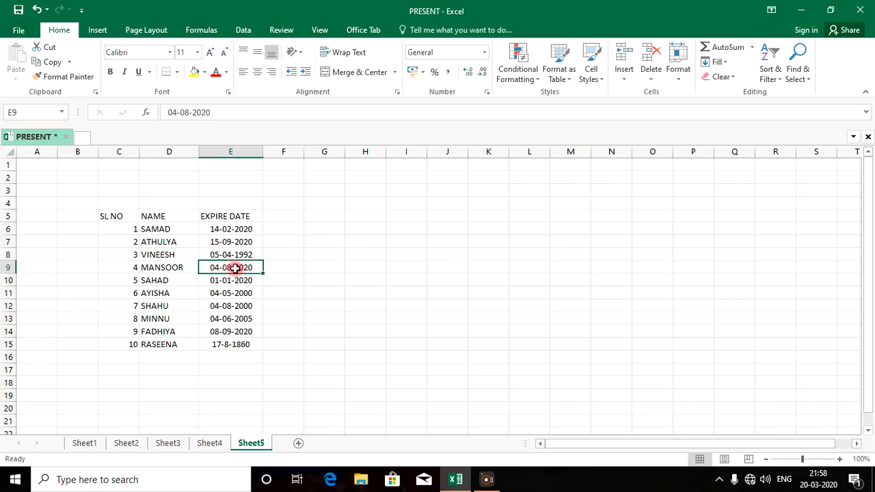
pyautogui.moveTo(186, 269); pyautogui.dragTo(212, 268)
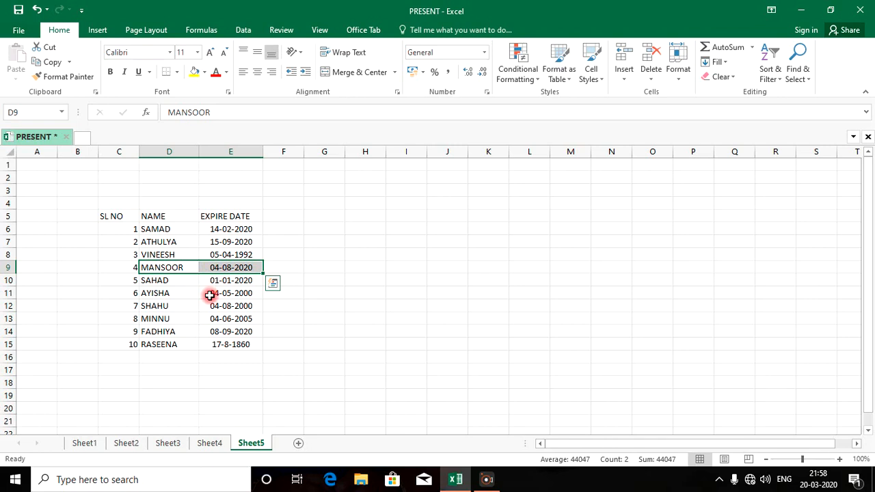
pyautogui.moveTo(166, 254); pyautogui.dragTo(243, 253)
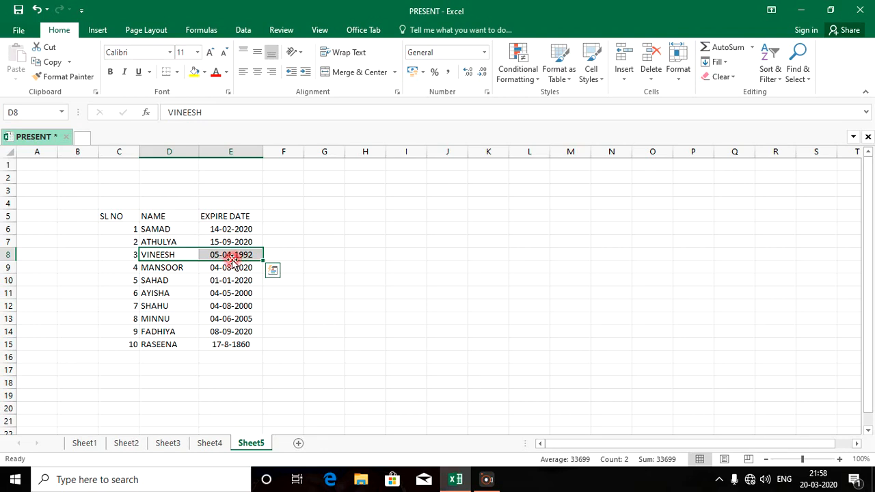
pyautogui.moveTo(172, 254); pyautogui.dragTo(225, 254)
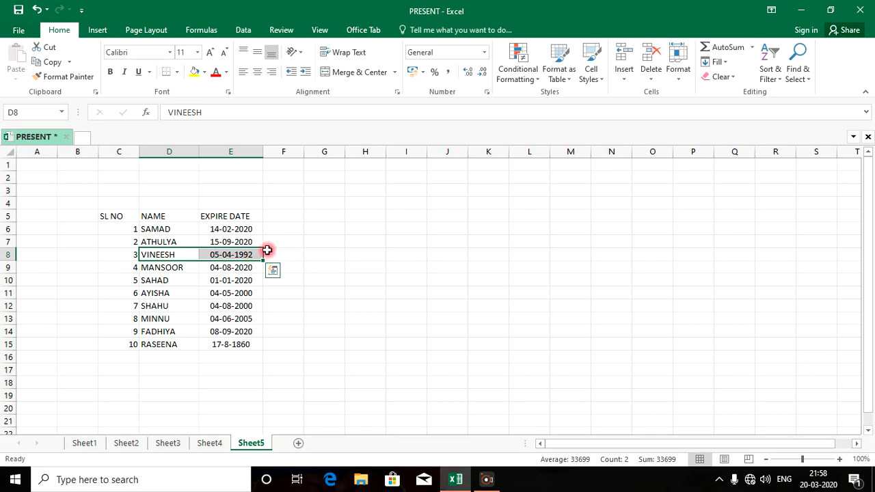
# Add the header DAY LEFT in F5, beside the EXPIRE DATE header
pyautogui.click(277, 219)
pyautogui.write('DAY LEFT')
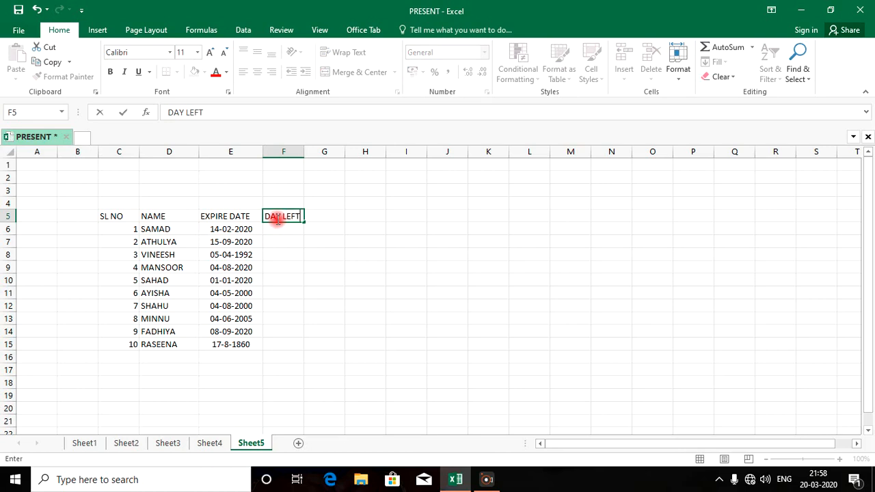
pyautogui.press('Return')
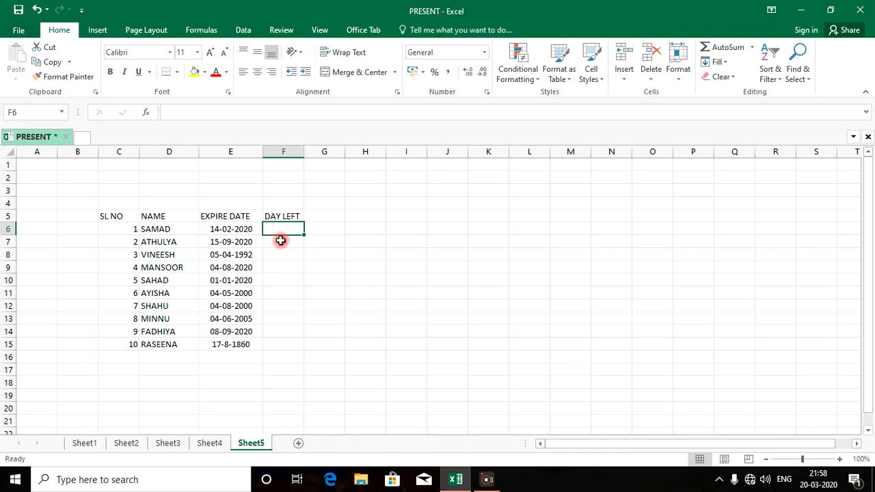
# Enter the formula =E6-TODAY() in F6 to calculate the days left until the first expiry date
pyautogui.write('=')
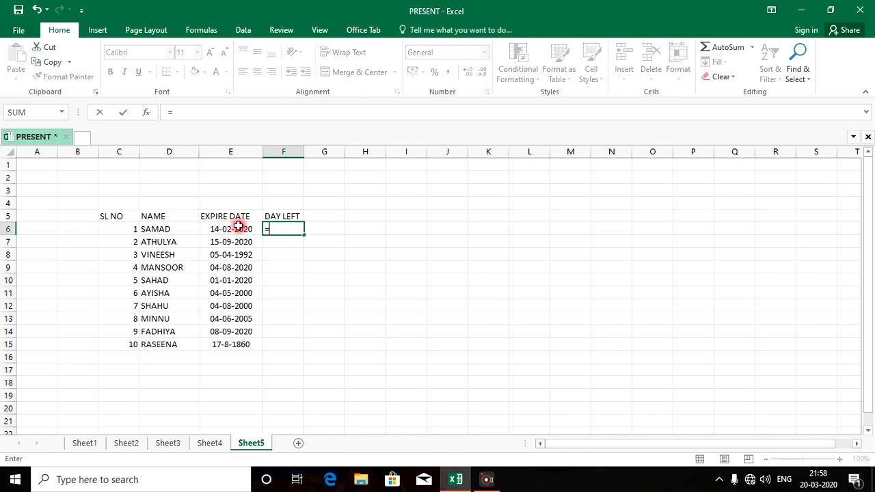
pyautogui.click(234, 233)
pyautogui.write('-')
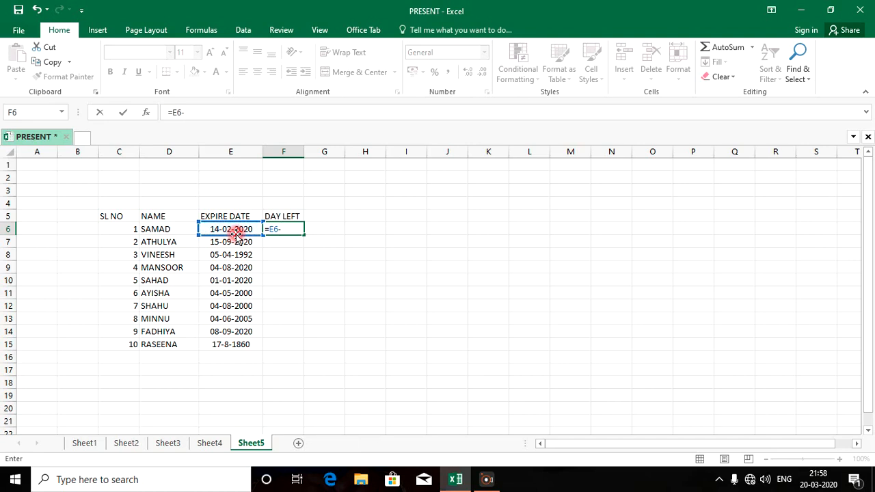
pyautogui.write('TO')
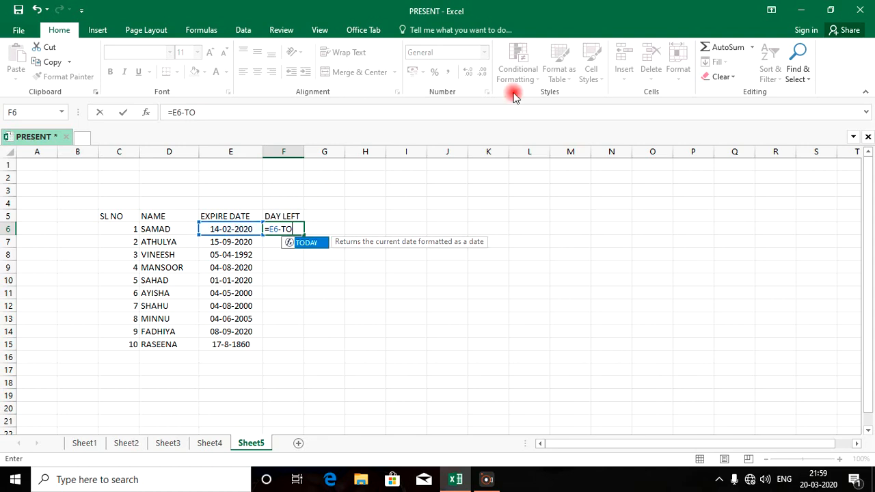
pyautogui.doubleClick(325, 243)
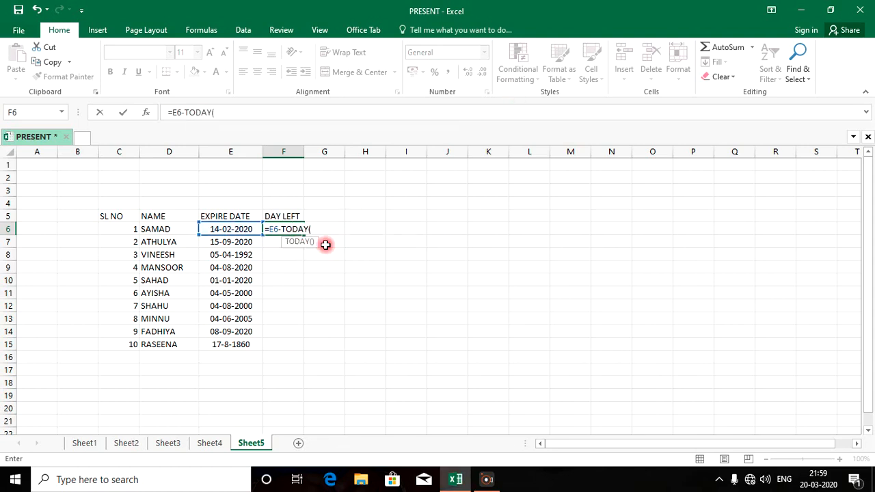
pyautogui.write(')')
pyautogui.press('Return')
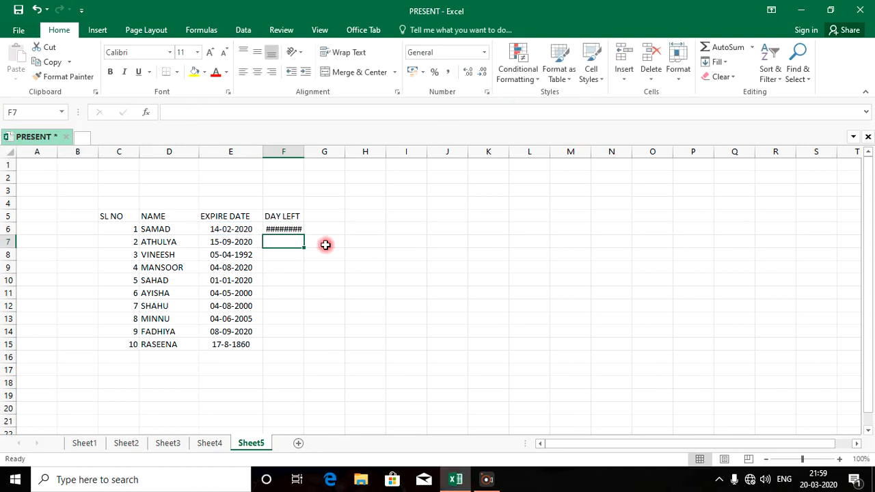
# Widen column F slightly and set the number format of F6 to General
pyautogui.moveTo(302, 159); pyautogui.dragTo(311, 158)
pyautogui.click(292, 229)
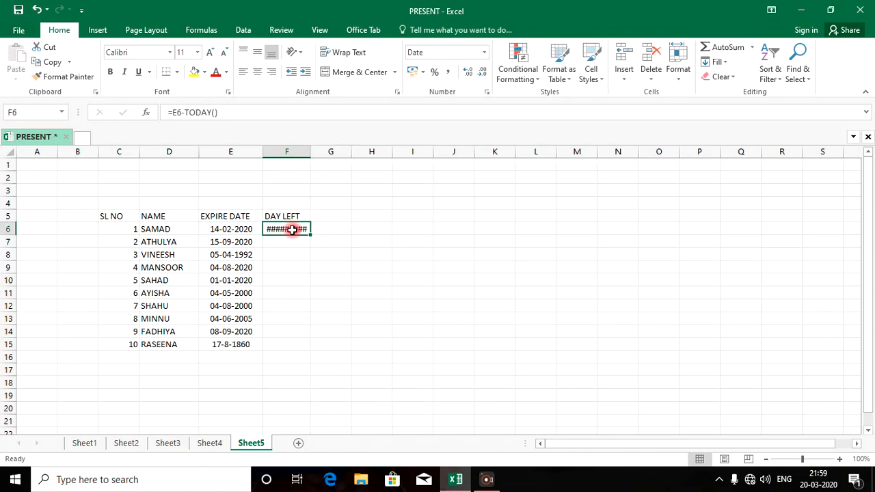
pyautogui.click(483, 55)
pyautogui.click(423, 74)
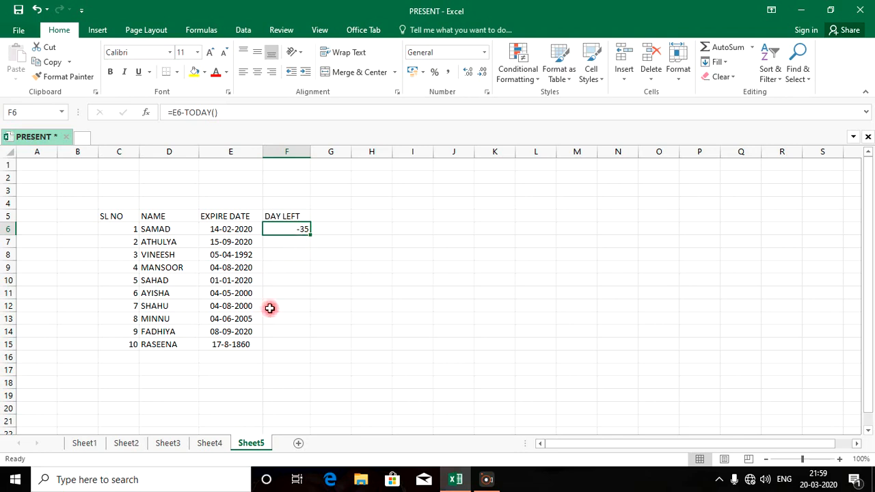
# Fill the days-left formula from F6 down through F15
pyautogui.click(157, 229)
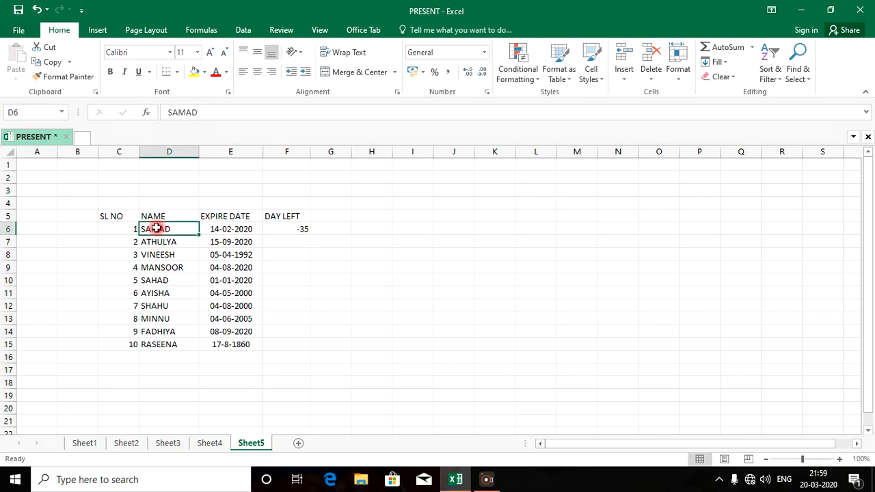
pyautogui.click(225, 230)
pyautogui.click(294, 229)
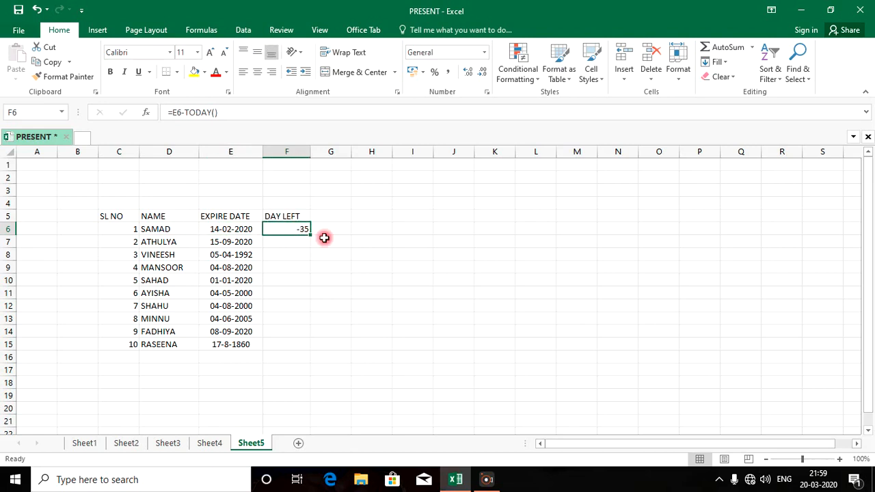
pyautogui.doubleClick(309, 234)
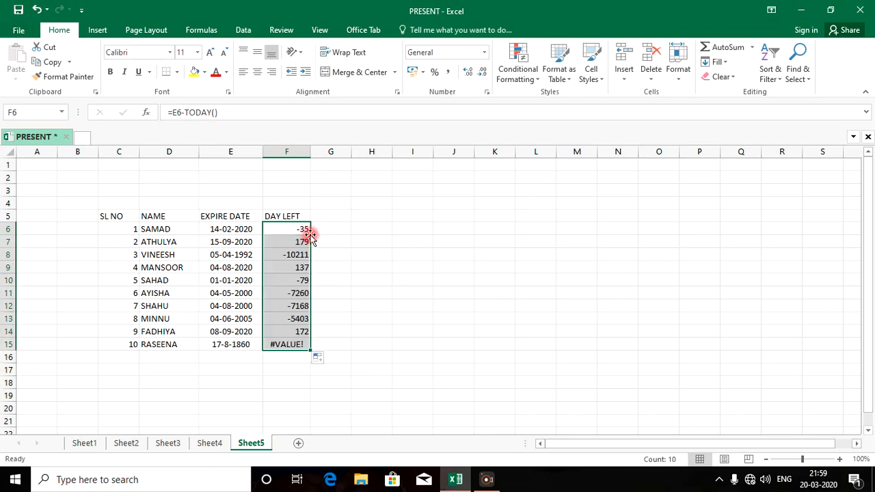
# Examine the calculated DAY LEFT values against the names and expiry dates, row by row from row 7 onward
pyautogui.moveTo(156, 242); pyautogui.dragTo(250, 243)
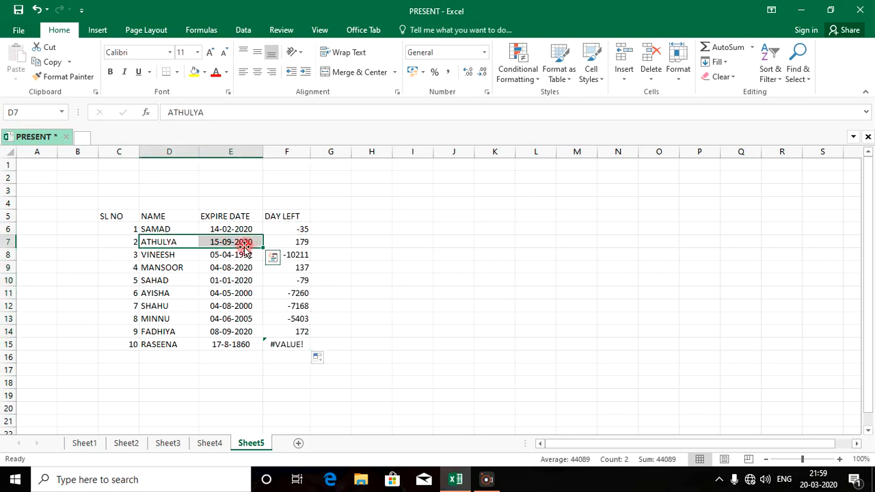
pyautogui.click(216, 246)
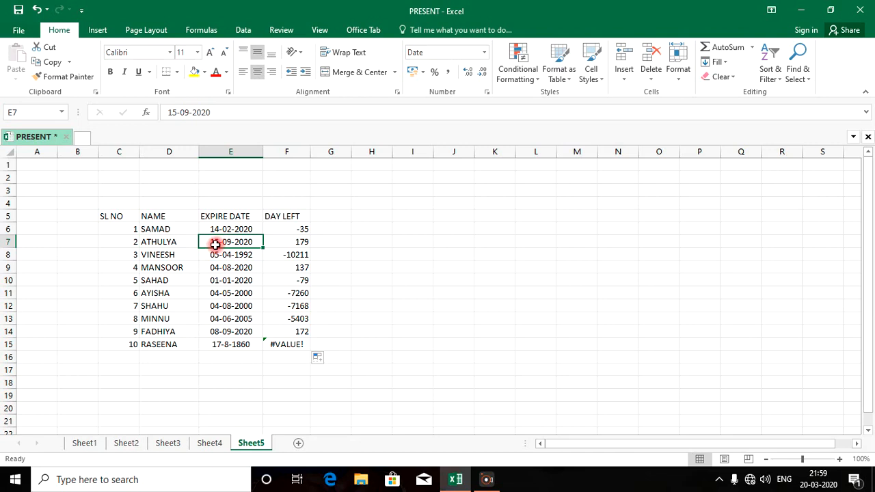
pyautogui.click(288, 243)
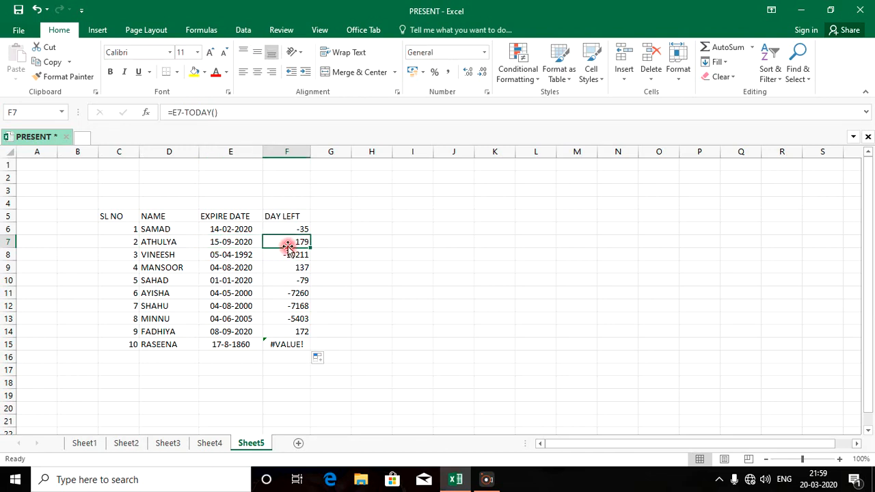
pyautogui.moveTo(155, 254); pyautogui.dragTo(277, 262)
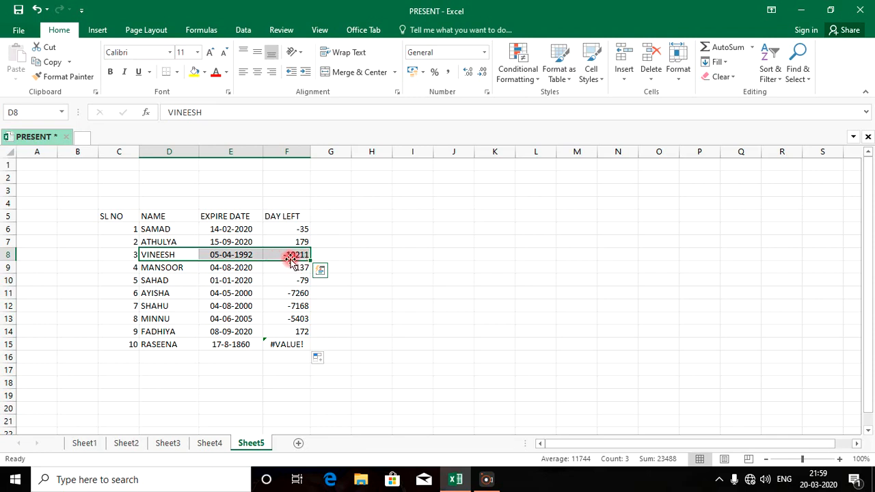
pyautogui.moveTo(150, 268); pyautogui.dragTo(283, 269)
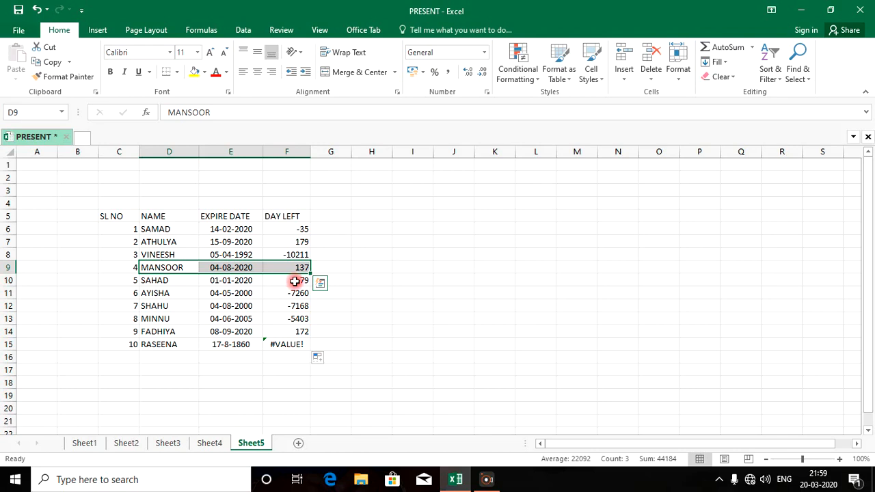
pyautogui.click(292, 283)
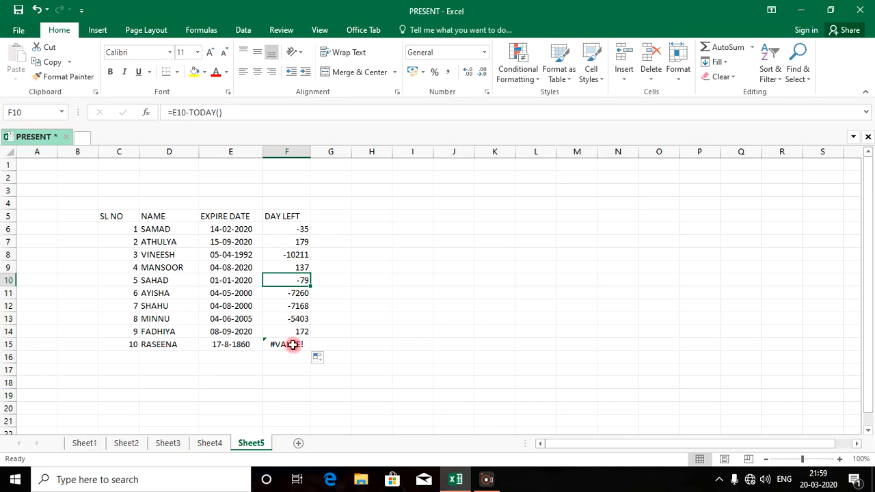
pyautogui.moveTo(291, 230); pyautogui.dragTo(292, 333)
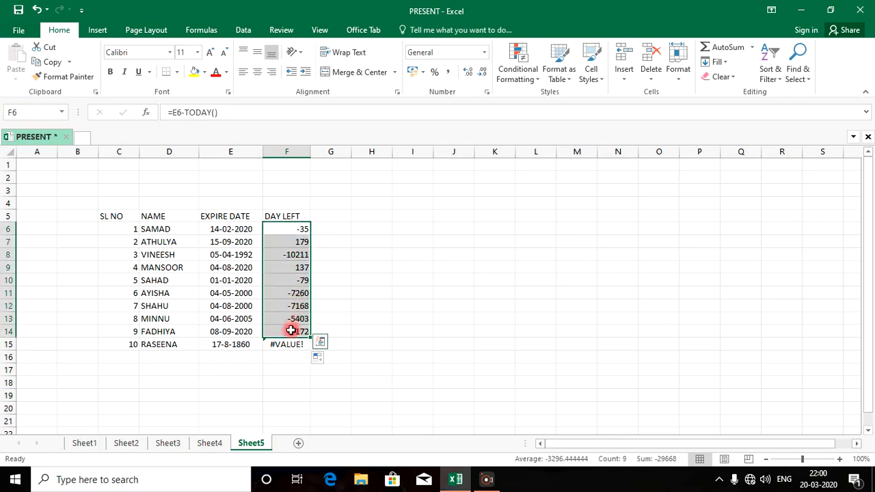
# Change the year of the expiry date in E15 to 2020
pyautogui.click(217, 344)
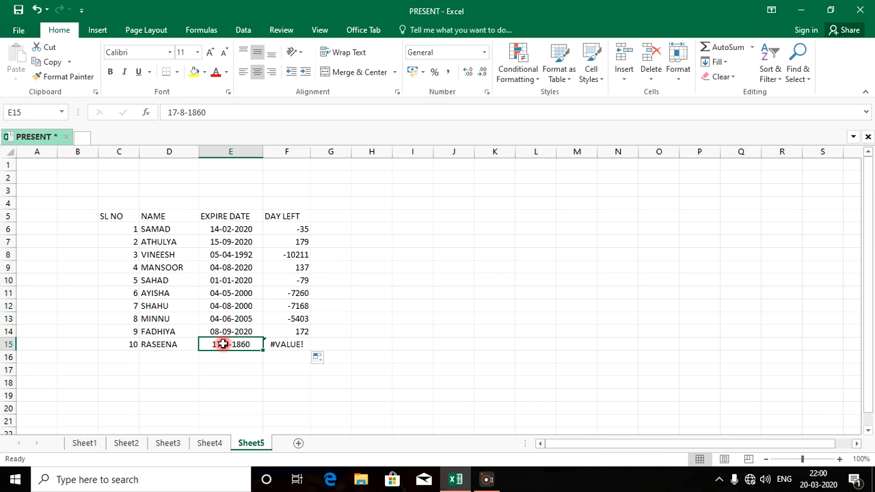
pyautogui.doubleClick(218, 345)
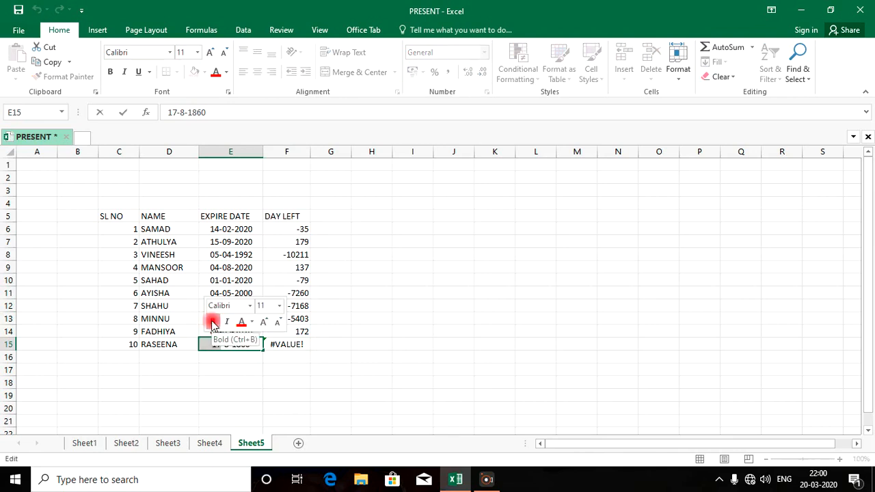
pyautogui.click(255, 378)
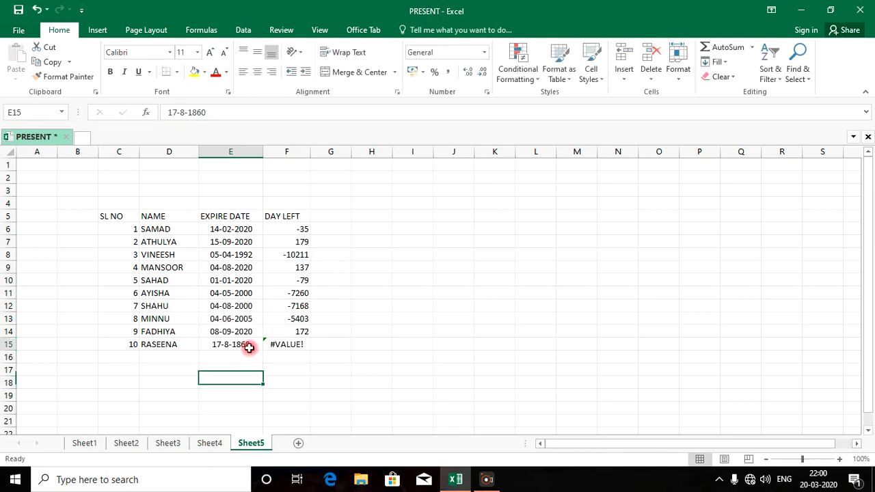
pyautogui.click(249, 347)
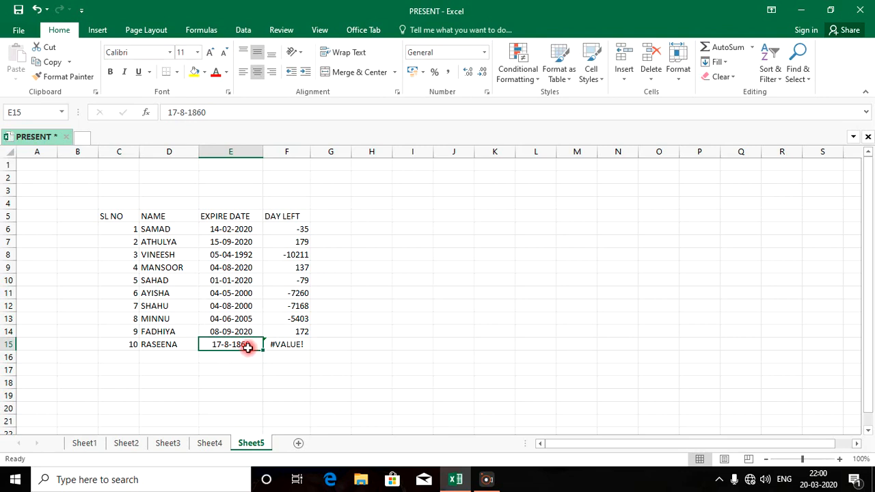
pyautogui.doubleClick(249, 347)
pyautogui.moveTo(249, 347); pyautogui.dragTo(233, 344)
pyautogui.write('2020')
pyautogui.press('Return')
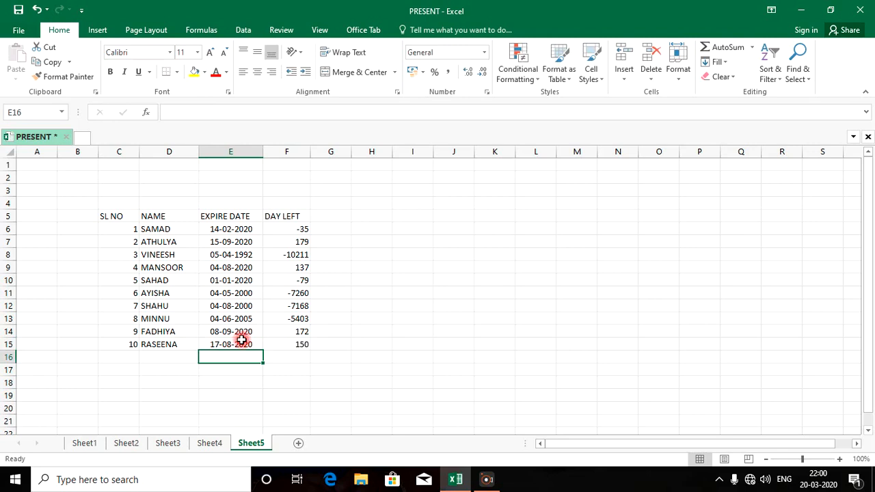
# Center the contents of the whole table C5:F15 horizontally
pyautogui.click(294, 345)
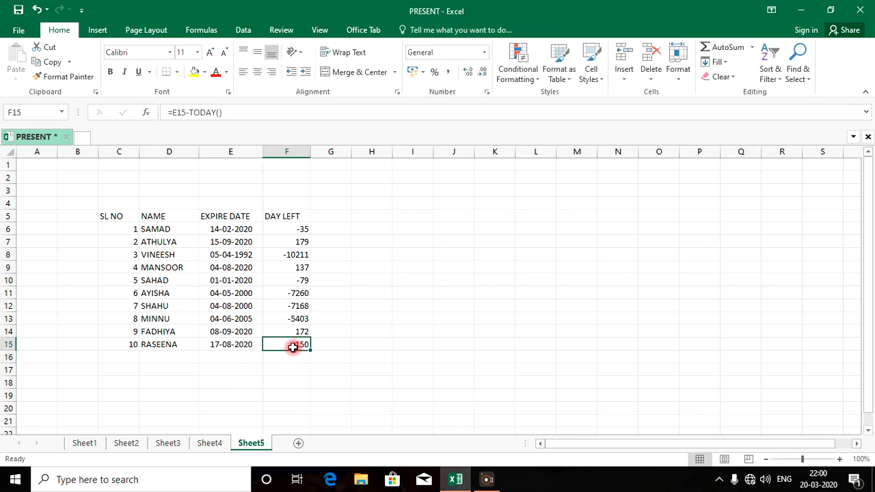
pyautogui.moveTo(301, 230); pyautogui.dragTo(299, 345)
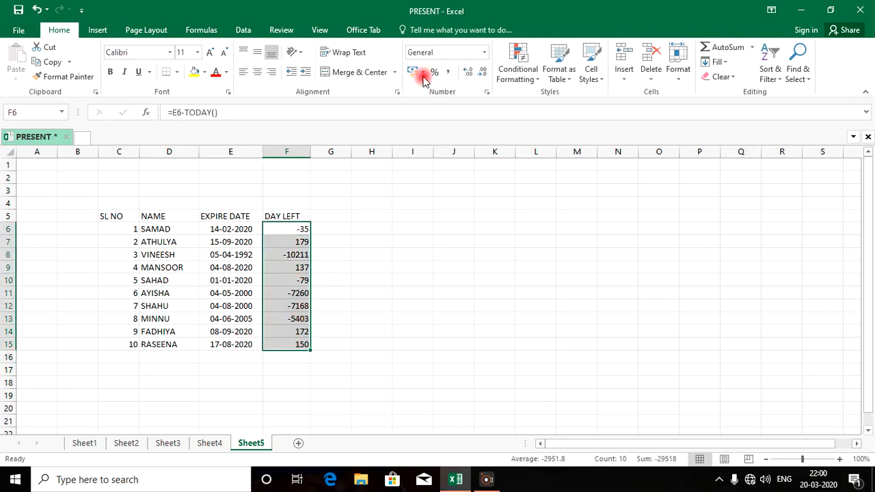
pyautogui.moveTo(114, 216); pyautogui.dragTo(298, 341)
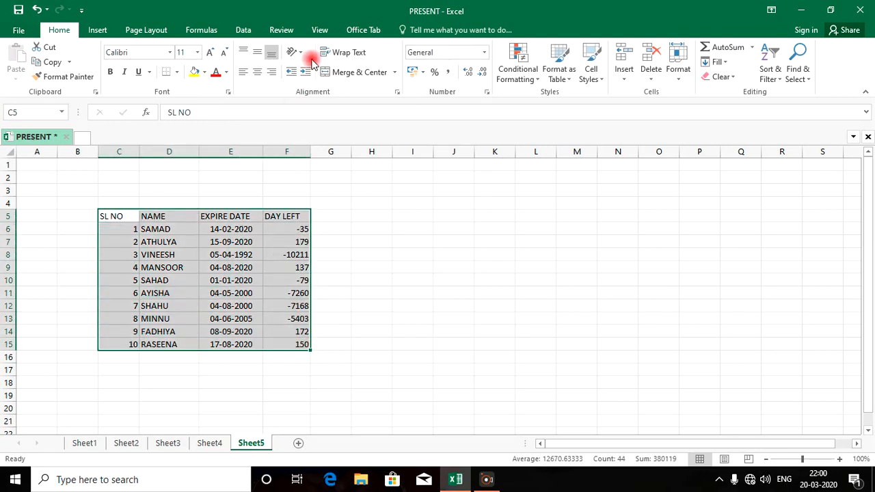
pyautogui.click(257, 72)
# Change the expiry date in E6 to 14-02-2021
pyautogui.doubleClick(252, 231)
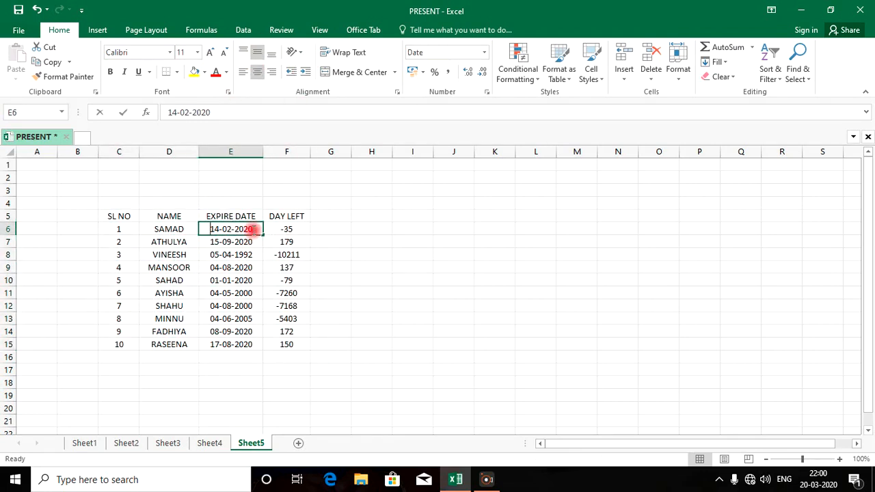
pyautogui.press('BackSpace')
pyautogui.write('1')
pyautogui.press('Return')
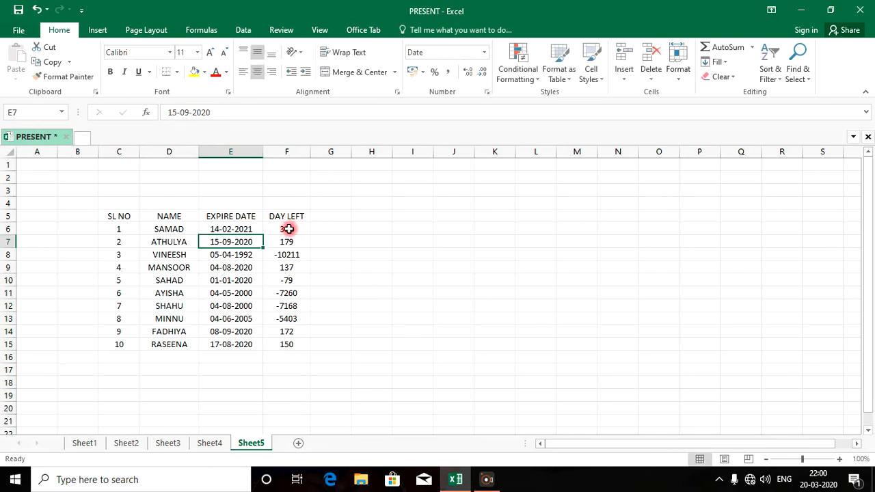
# Change the expiry date in E8 to 05-04-2025
pyautogui.doubleClick(253, 256)
pyautogui.press('BackSpace')
pyautogui.press('BackSpace')
pyautogui.press('BackSpace')
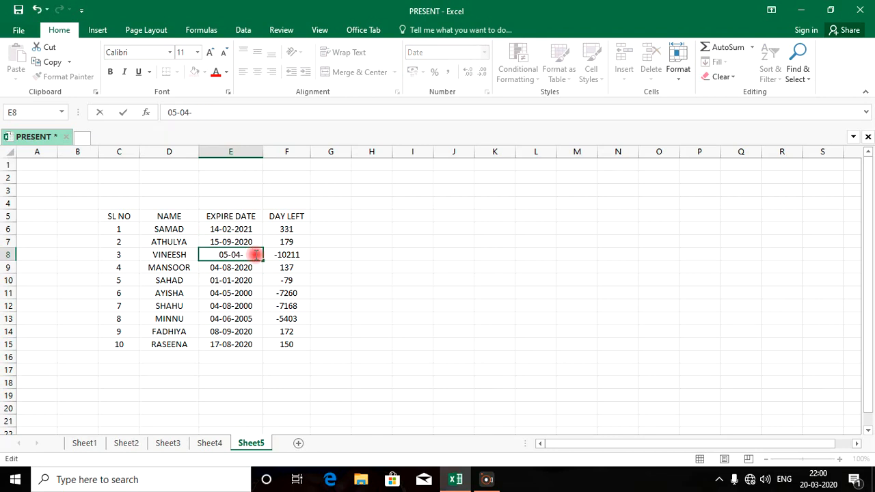
pyautogui.write('2')
pyautogui.write('5')
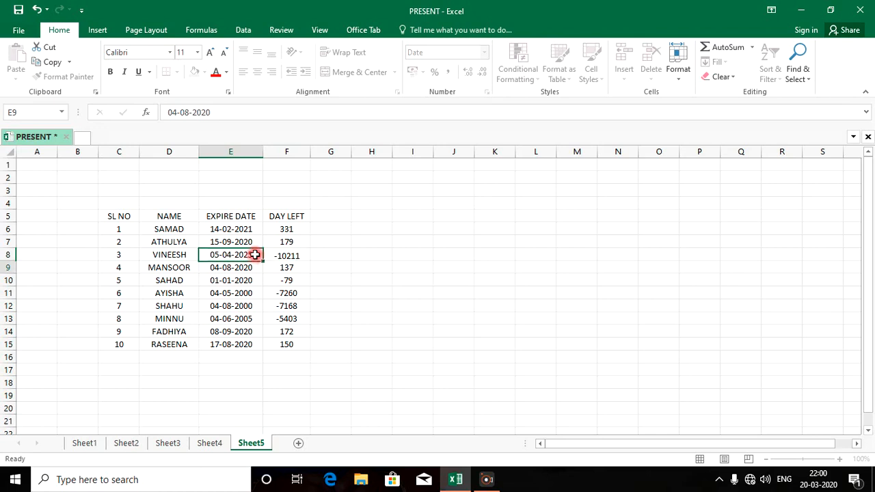
pyautogui.press('Return')
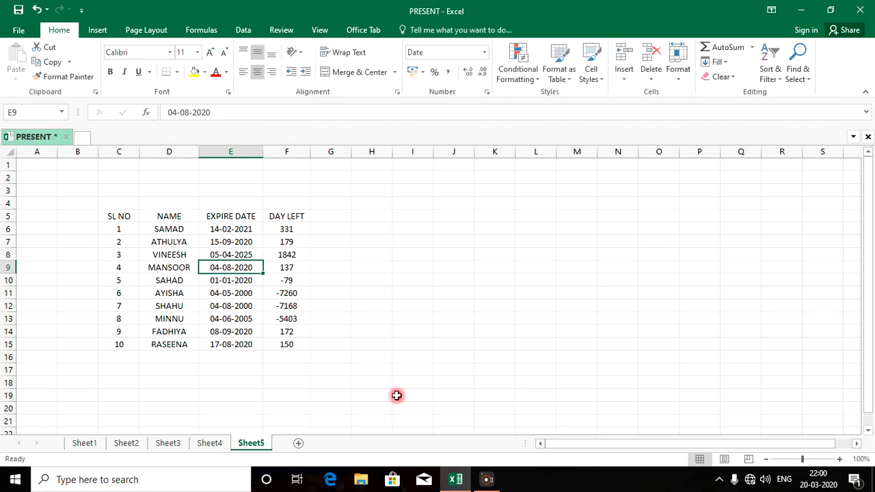
# Change the day and month of the expiry date in E15 so that it reads 22-03-2020
pyautogui.click(491, 480)
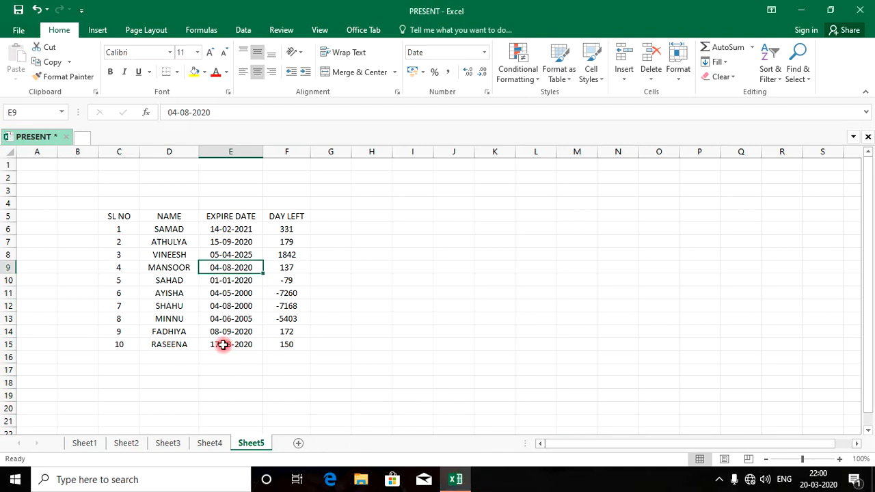
pyautogui.doubleClick(223, 345)
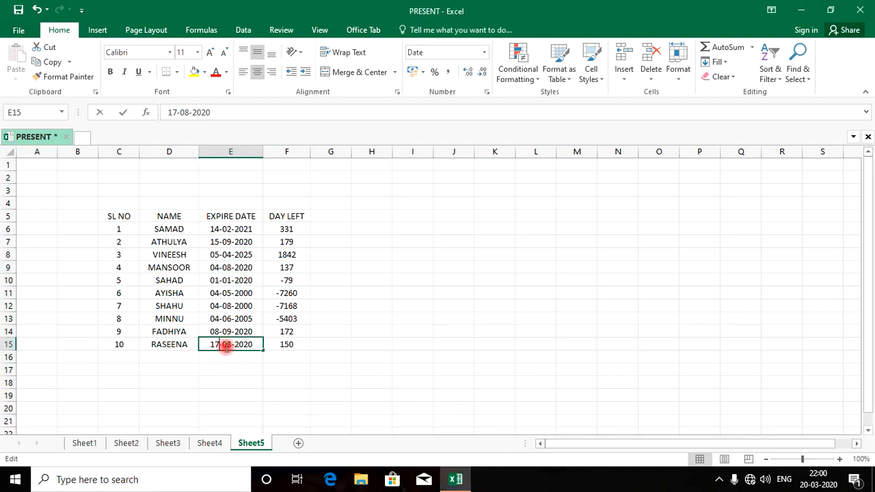
pyautogui.moveTo(212, 344); pyautogui.dragTo(221, 345)
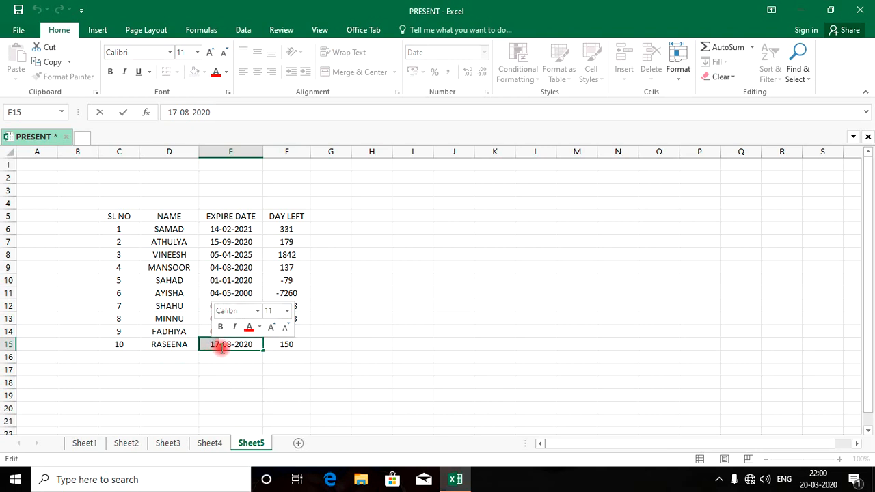
pyautogui.write('22')
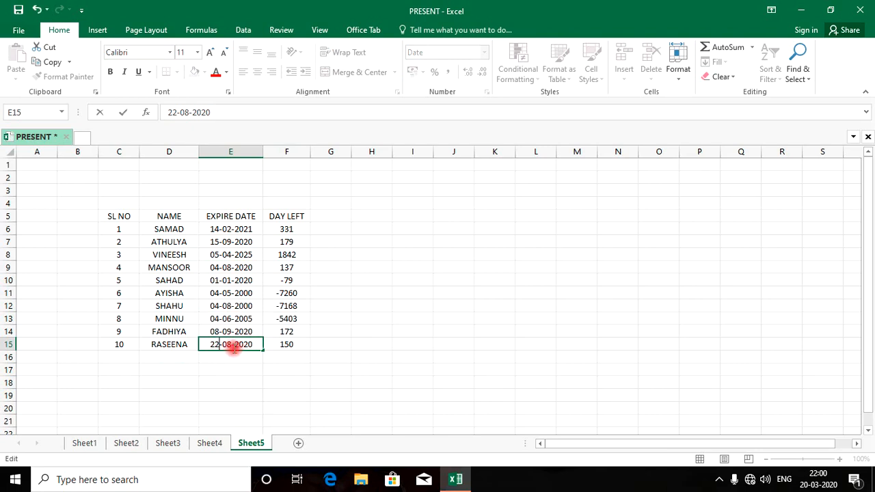
pyautogui.click(232, 345)
pyautogui.press('BackSpace')
pyautogui.write('3')
pyautogui.press('Return')
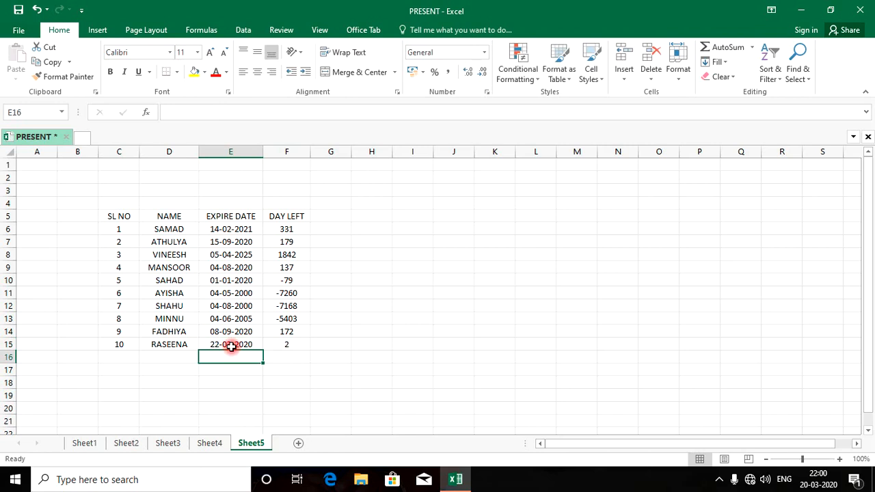
# Examine the DAY LEFT values in F6:F15, particularly the rows F10:F13 and the last row F15
pyautogui.click(289, 346)
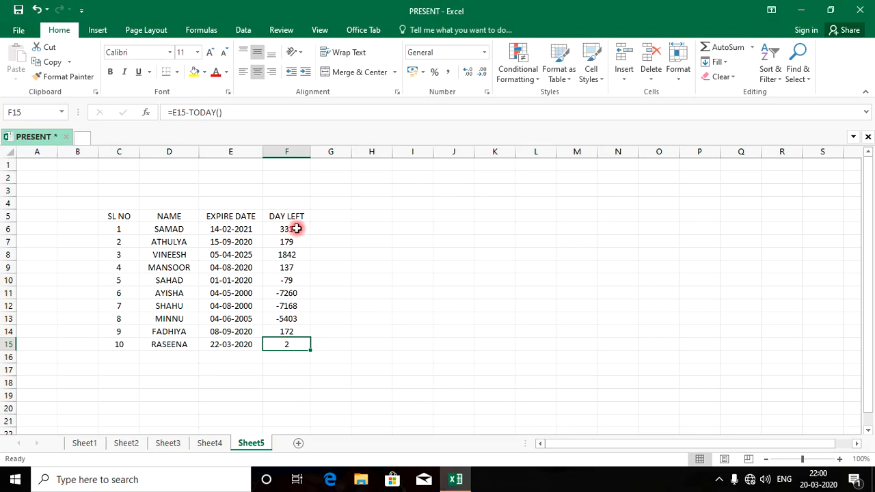
pyautogui.moveTo(294, 229); pyautogui.dragTo(290, 344)
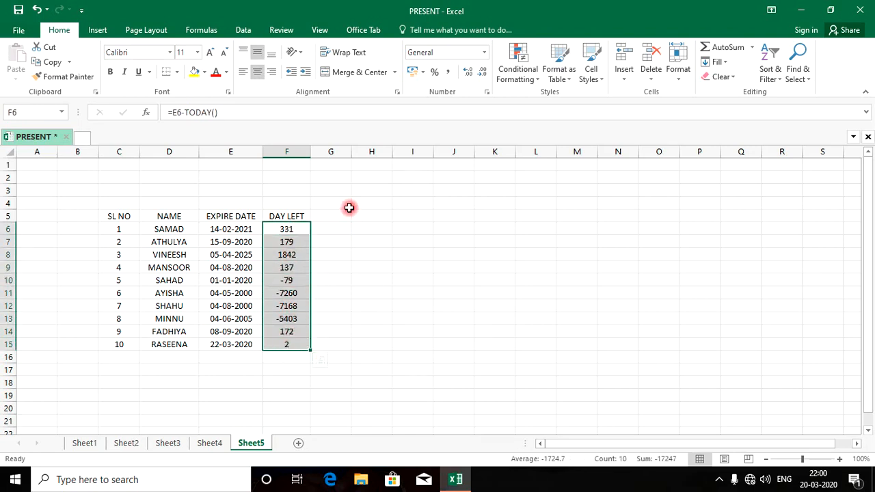
pyautogui.click(319, 229)
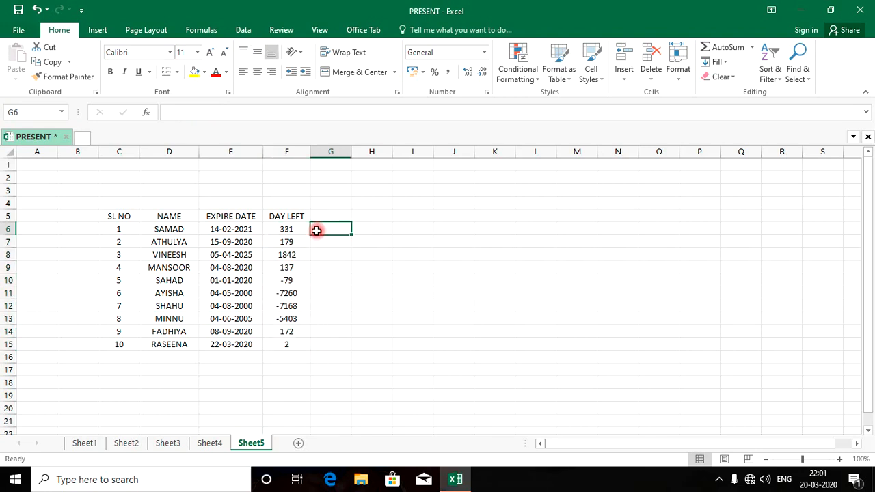
pyautogui.click(303, 279)
pyautogui.click(301, 298)
pyautogui.click(299, 307)
pyautogui.click(296, 330)
pyautogui.click(295, 319)
pyautogui.moveTo(295, 293); pyautogui.dragTo(293, 316)
pyautogui.click(298, 280)
pyautogui.moveTo(297, 280); pyautogui.dragTo(337, 318)
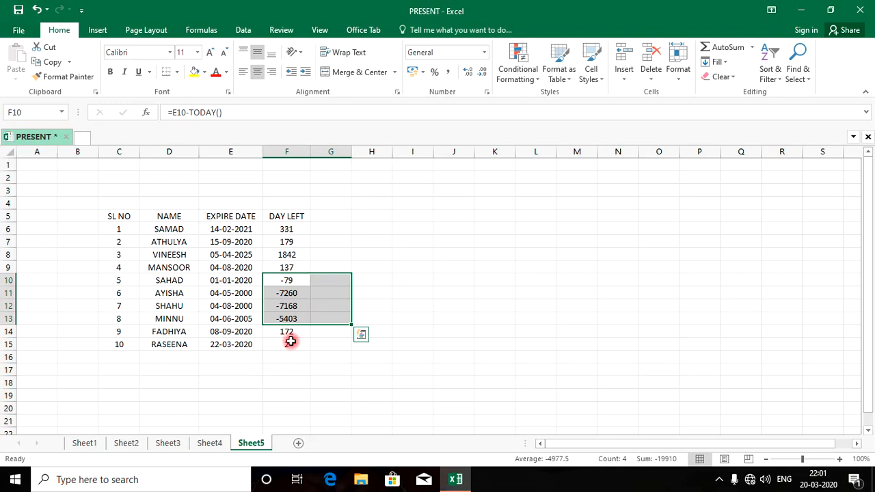
pyautogui.click(291, 344)
pyautogui.moveTo(292, 345); pyautogui.dragTo(328, 349)
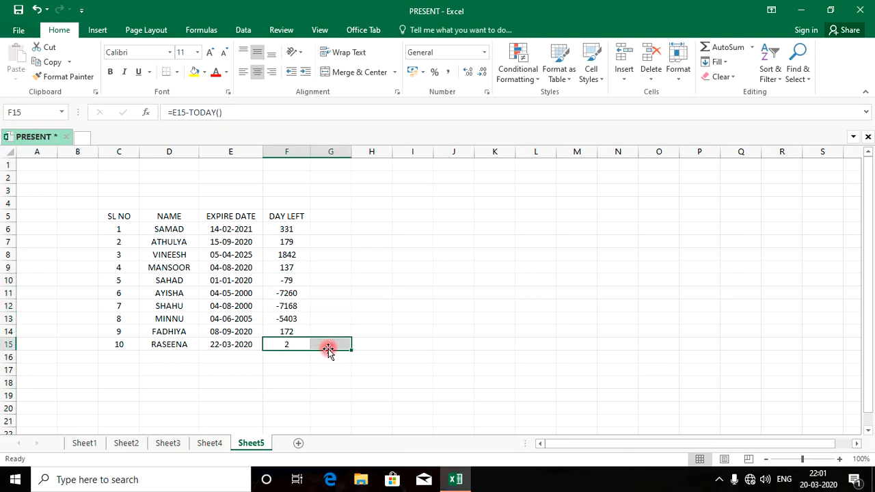
pyautogui.moveTo(294, 230); pyautogui.dragTo(297, 344)
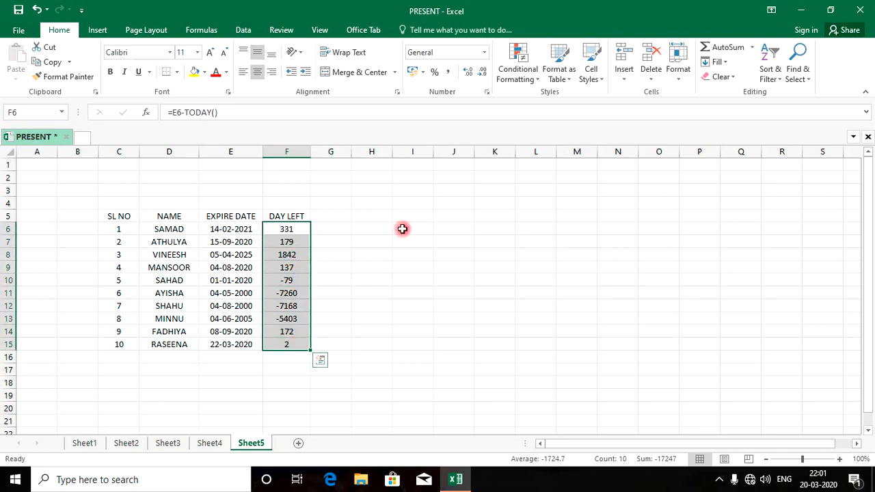
# Add the heading STATUS in G5 beside the DAY LEFT heading
pyautogui.click(331, 216)
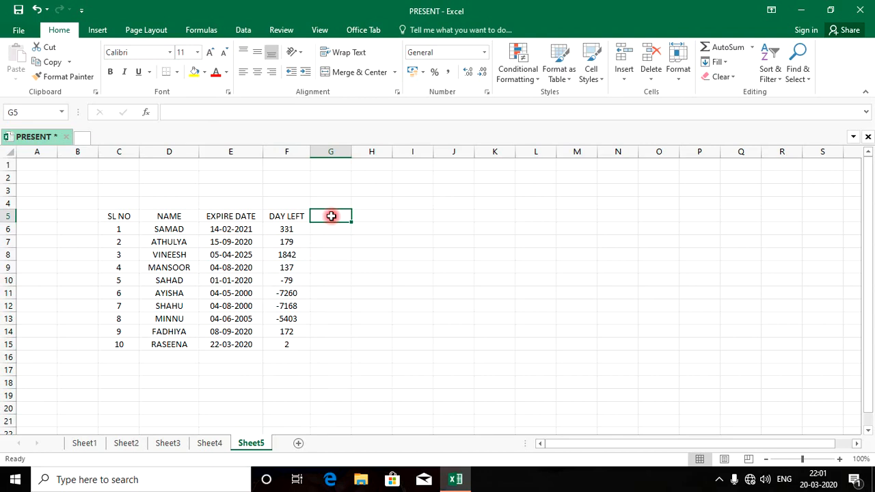
pyautogui.write('ST')
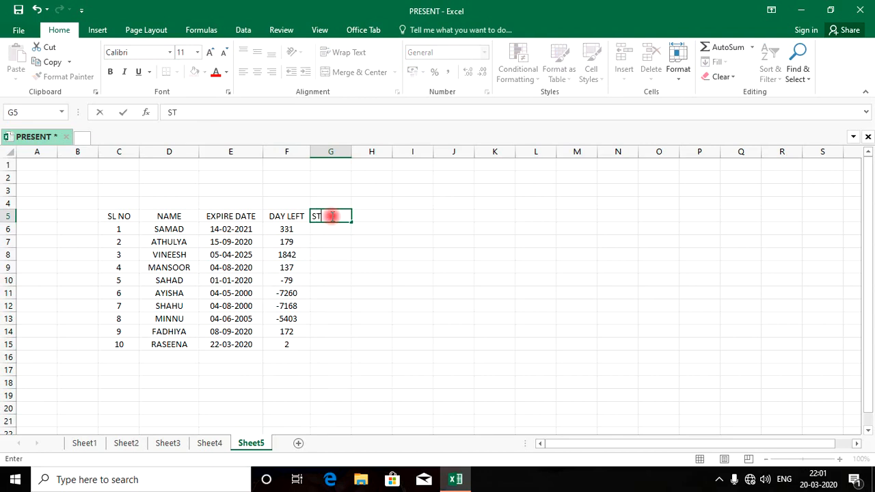
pyautogui.write('ATUS')
# Start an IF formula in G6 that returns "EXP" when F6<=0
pyautogui.click(335, 231)
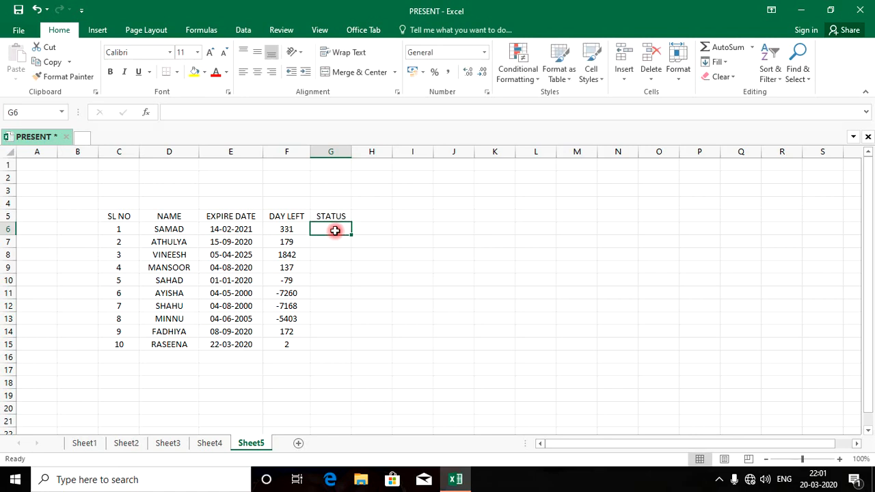
pyautogui.write('=IF')
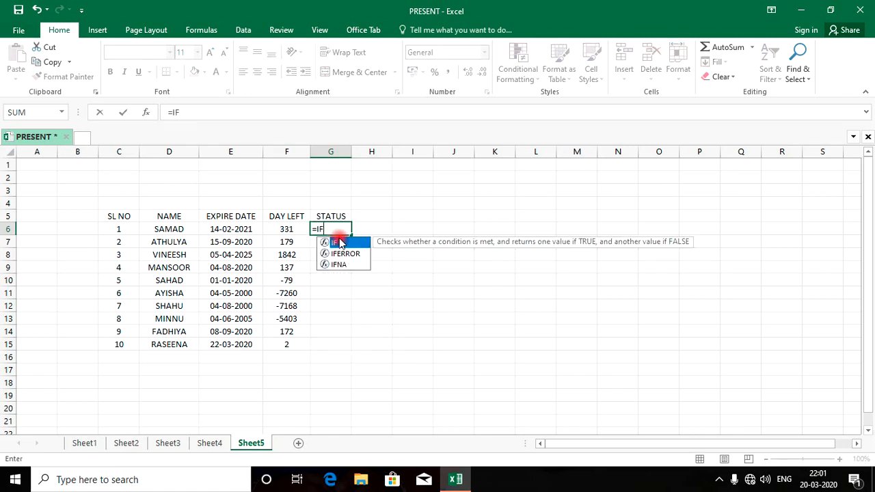
pyautogui.doubleClick(340, 243)
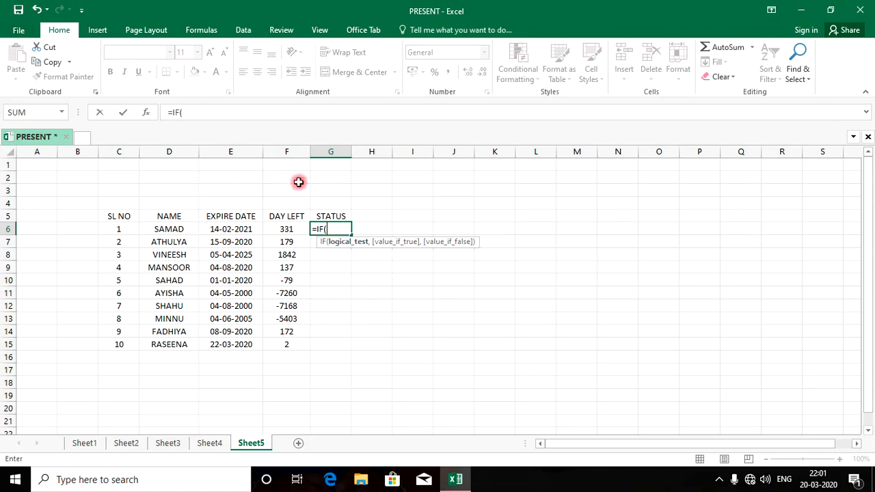
pyautogui.click(286, 230)
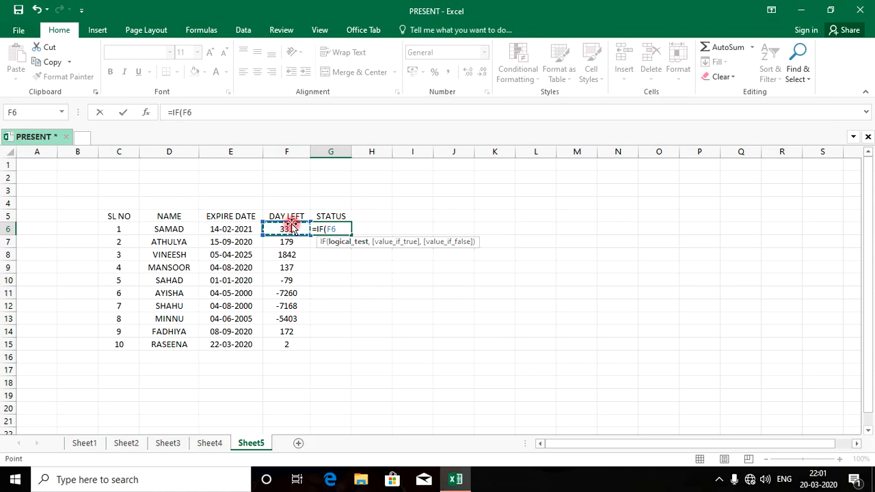
pyautogui.write(',')
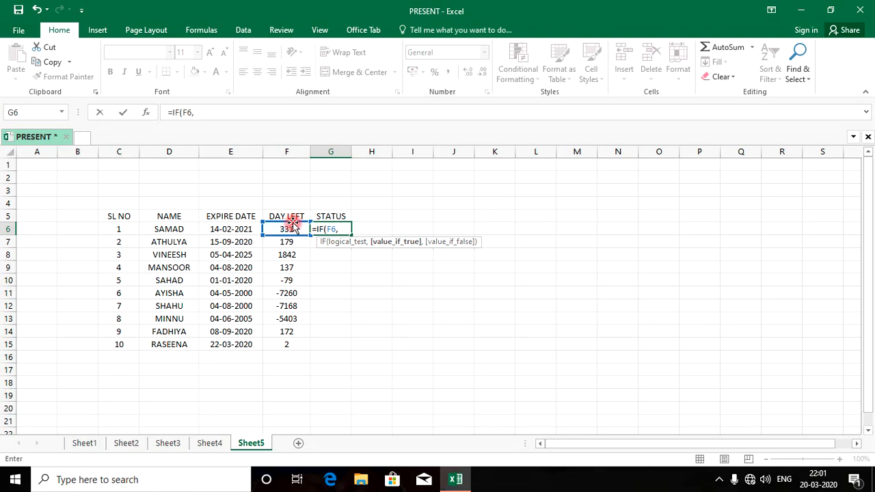
pyautogui.press('BackSpace')
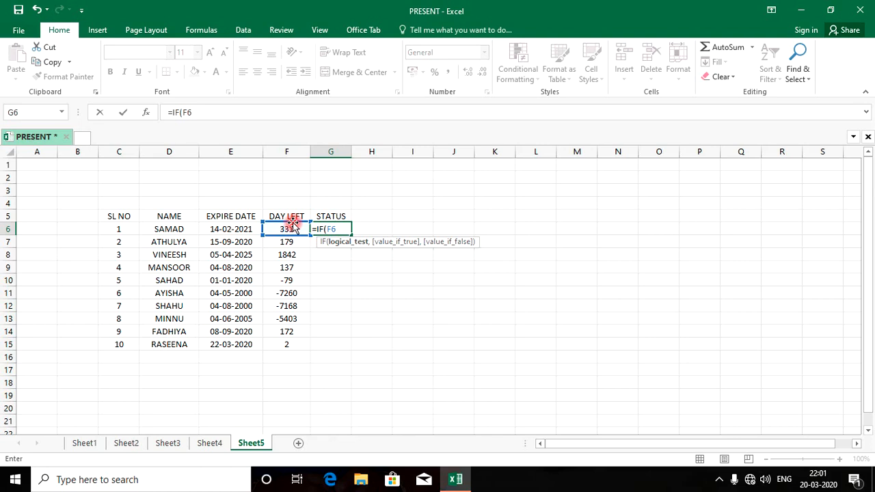
pyautogui.write('<=0,')
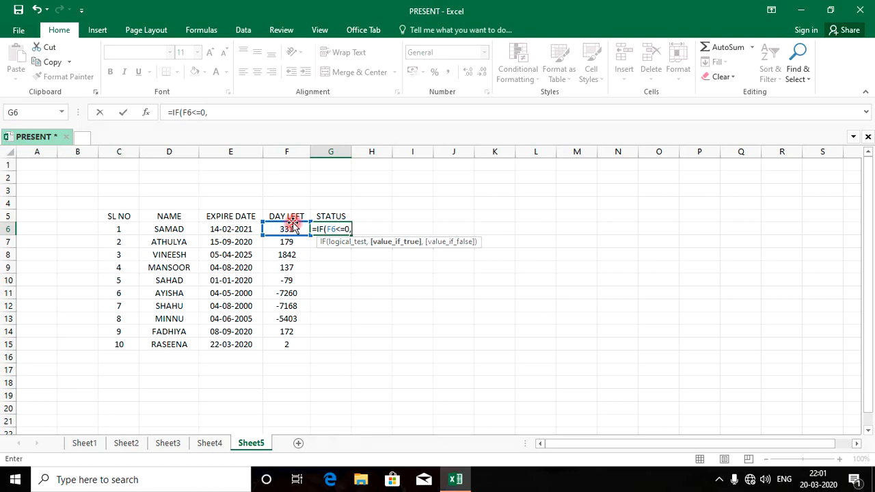
pyautogui.write('"EXP",')
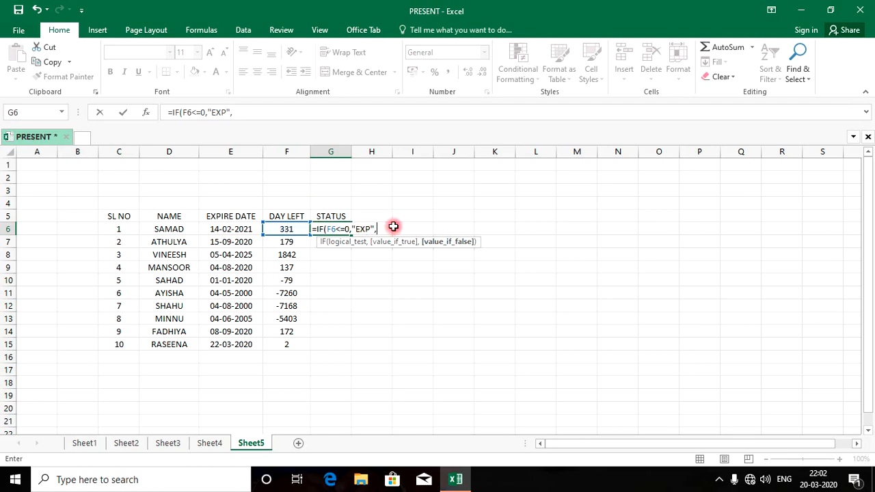
# Complete the G6 formula with a nested IF that returns "EXP SOON" when F6<30 and "NOT EXP" otherwise
pyautogui.write('I')
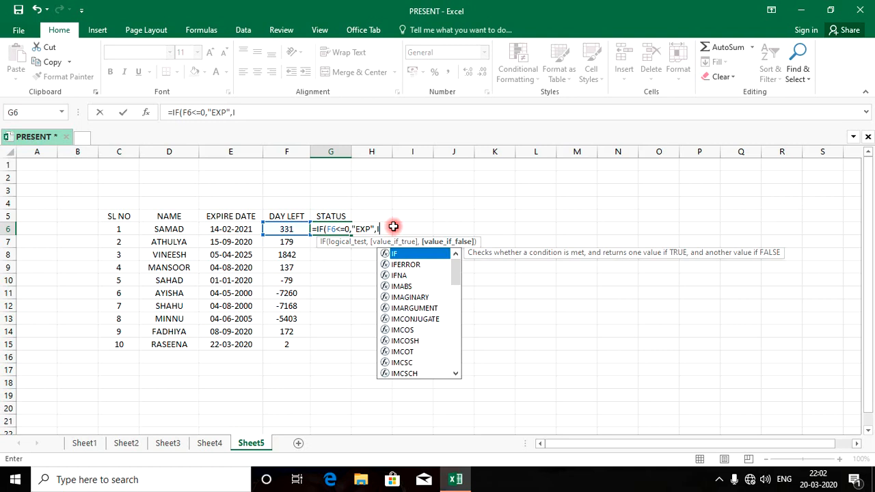
pyautogui.write('F')
pyautogui.doubleClick(398, 253)
pyautogui.click(283, 228)
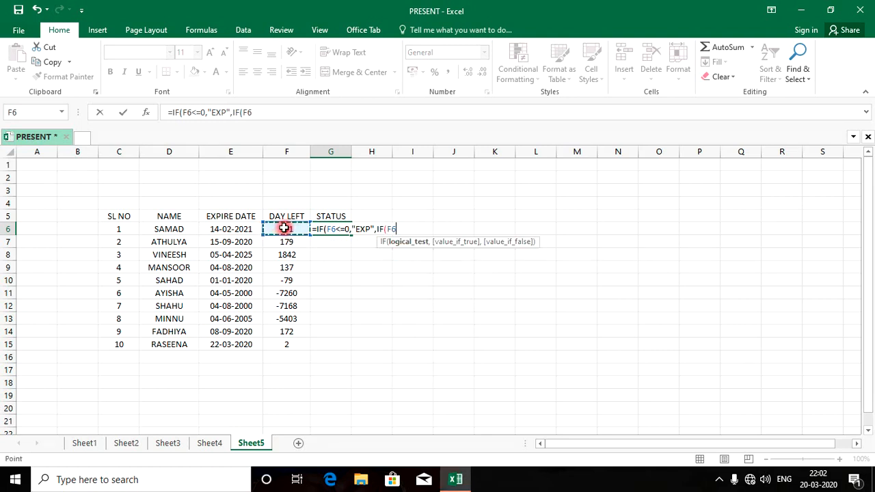
pyautogui.write('<30')
pyautogui.write(',')
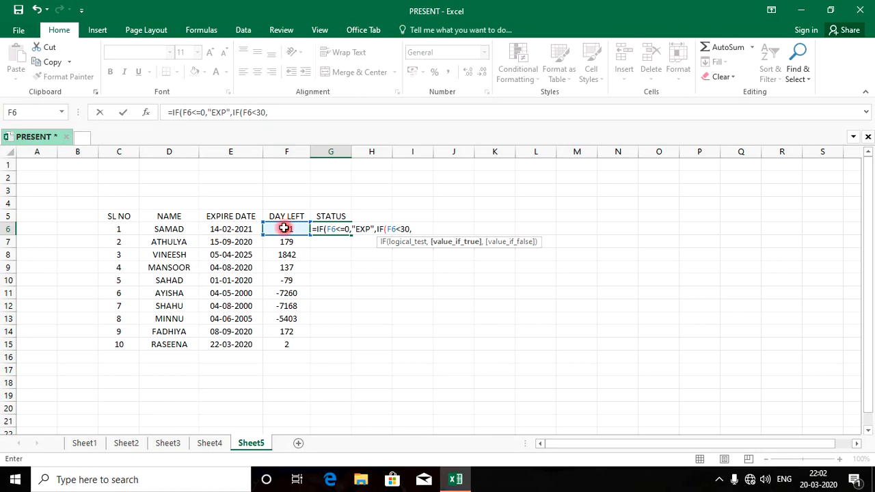
pyautogui.write('"EXP SOON')
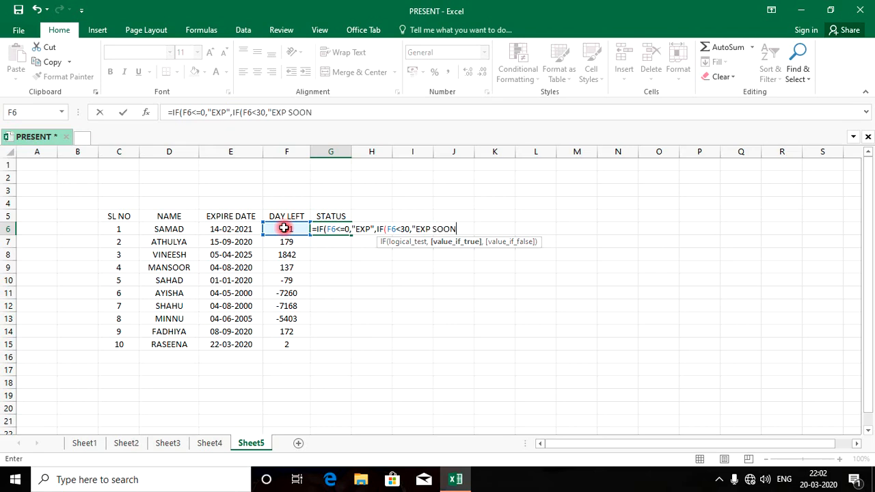
pyautogui.write('","')
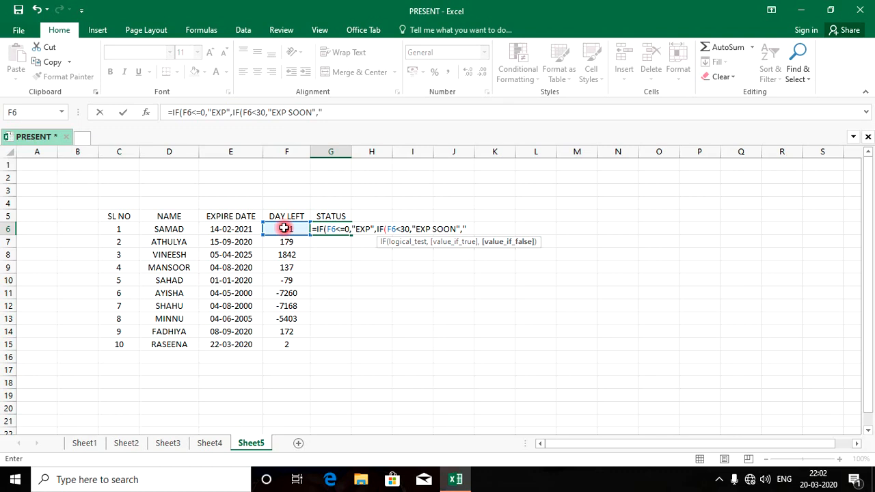
pyautogui.write('NOT EXP"))')
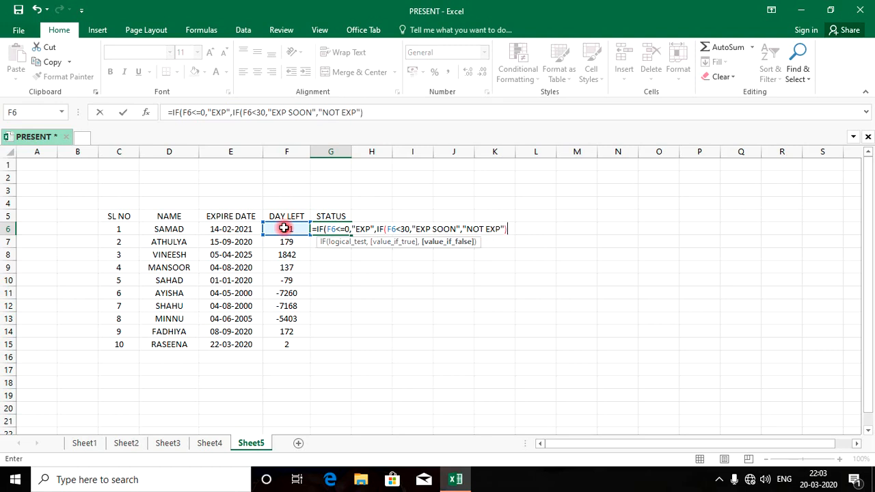
pyautogui.press('Return')
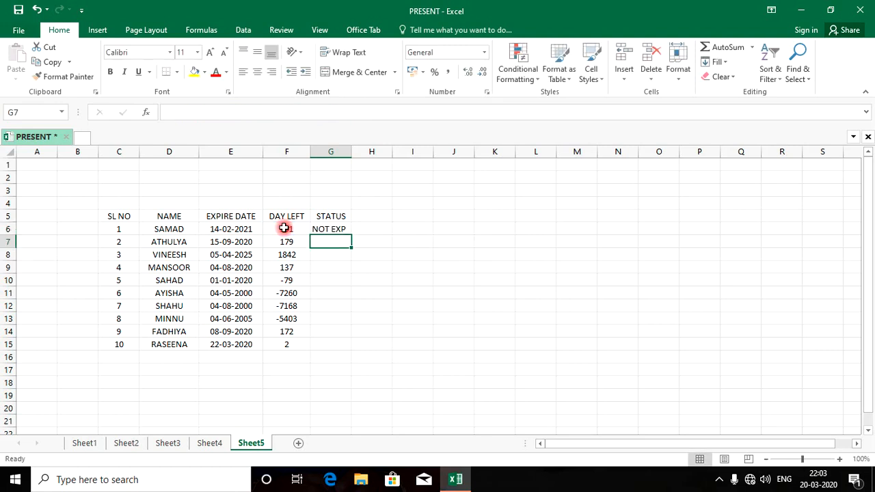
# Fill the status formula from G6 down to G15 and check the results in G10:G12 and G15
pyautogui.click(336, 230)
pyautogui.doubleClick(351, 235)
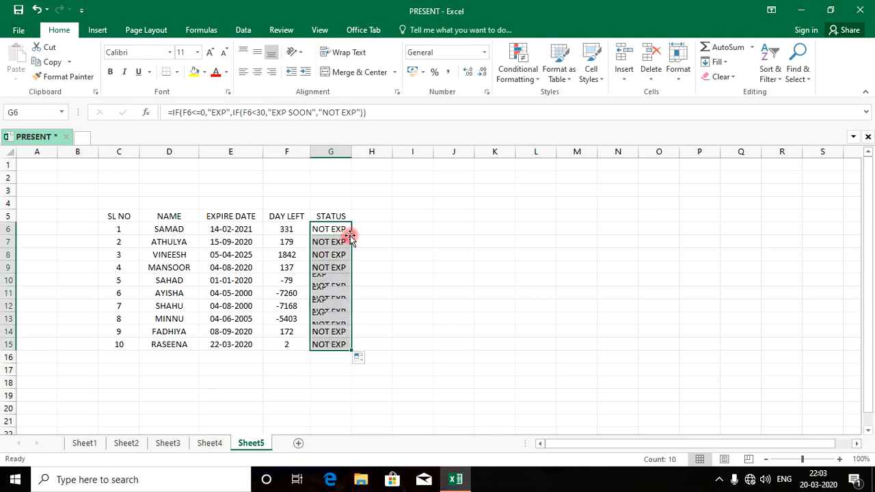
pyautogui.click(331, 283)
pyautogui.click(333, 294)
pyautogui.click(332, 305)
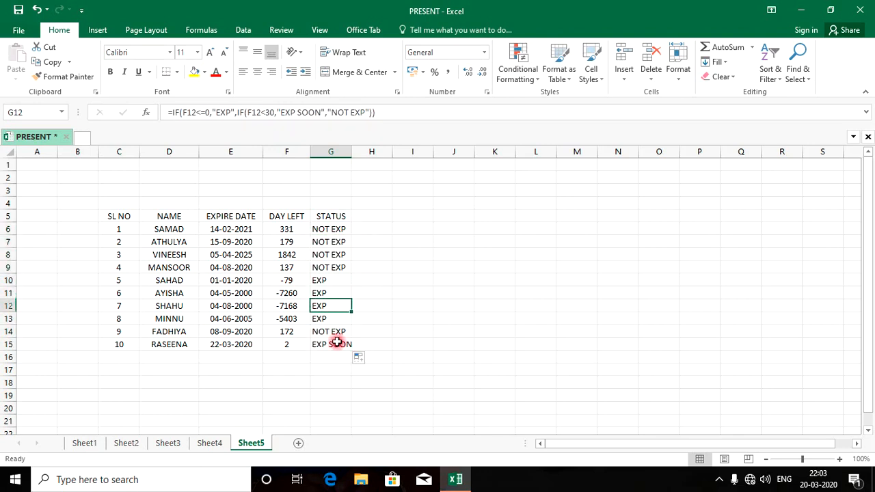
pyautogui.click(336, 344)
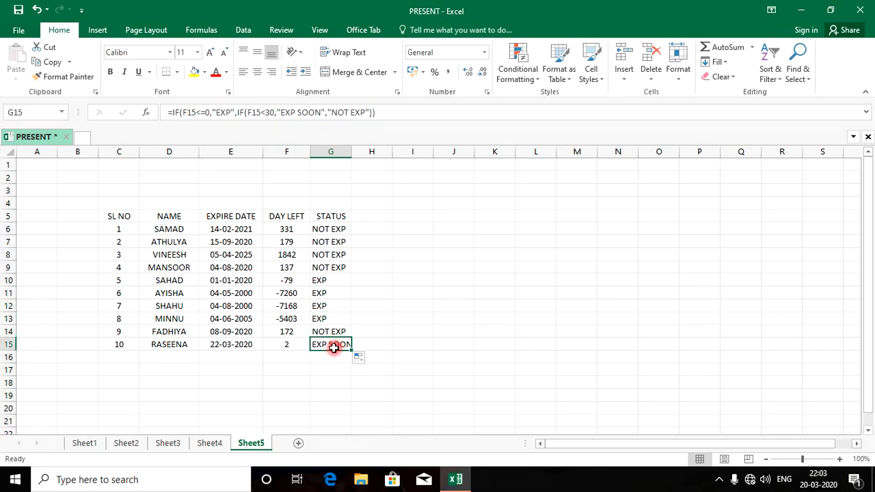
# Widen column G to 13.57 so the status texts fit
pyautogui.click(332, 152)
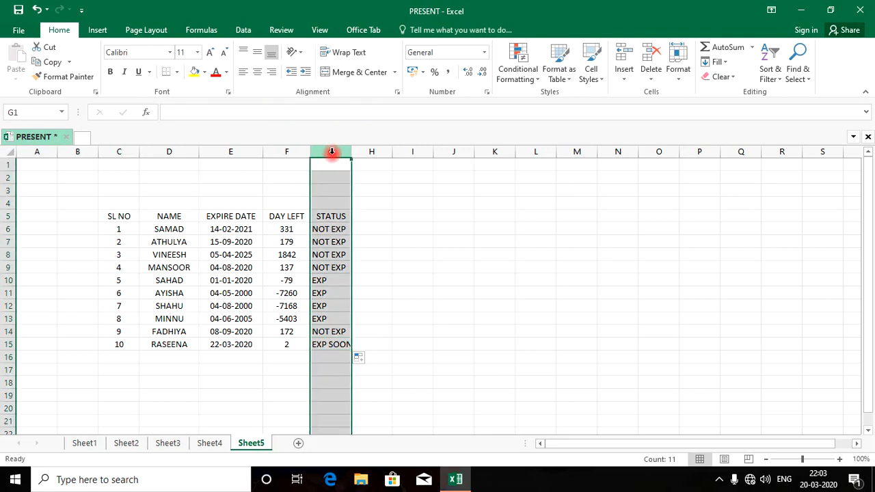
pyautogui.moveTo(416, 219); pyautogui.dragTo(416, 227)
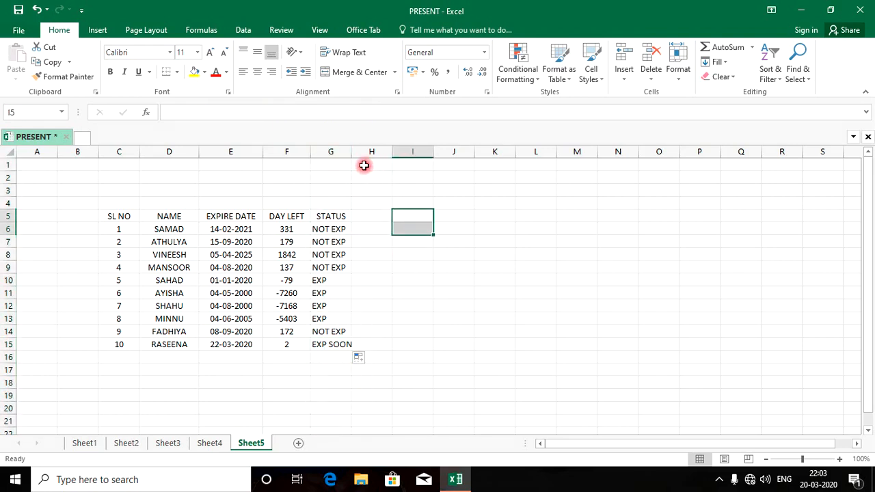
pyautogui.click(356, 161)
pyautogui.moveTo(351, 151); pyautogui.dragTo(375, 151)
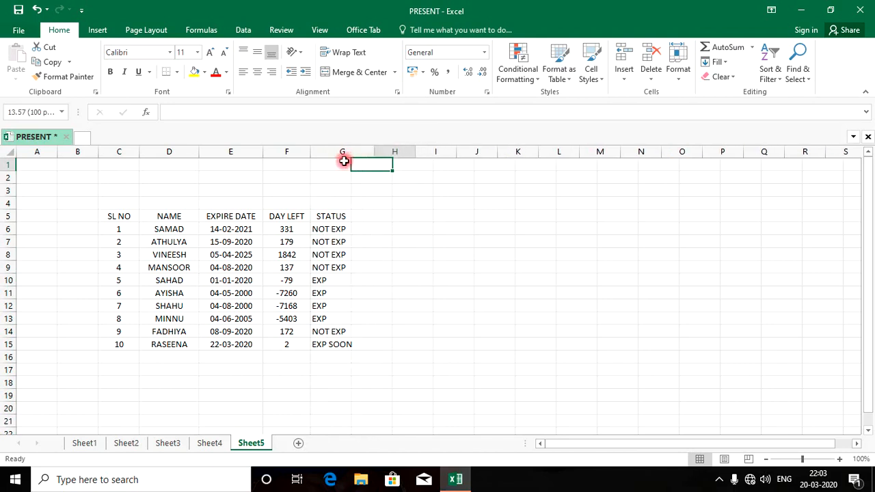
# Start an Equal To highlight rule on column G for cells equal to "NOT EXP"
pyautogui.click(342, 150)
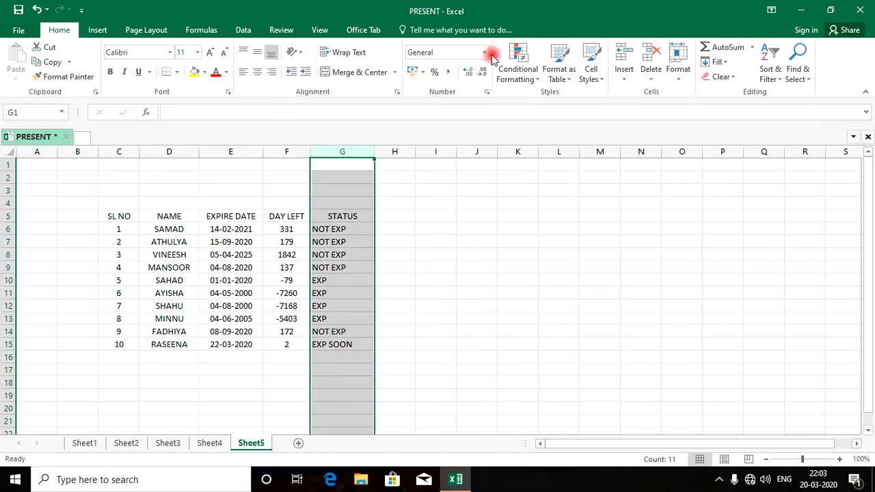
pyautogui.click(516, 75)
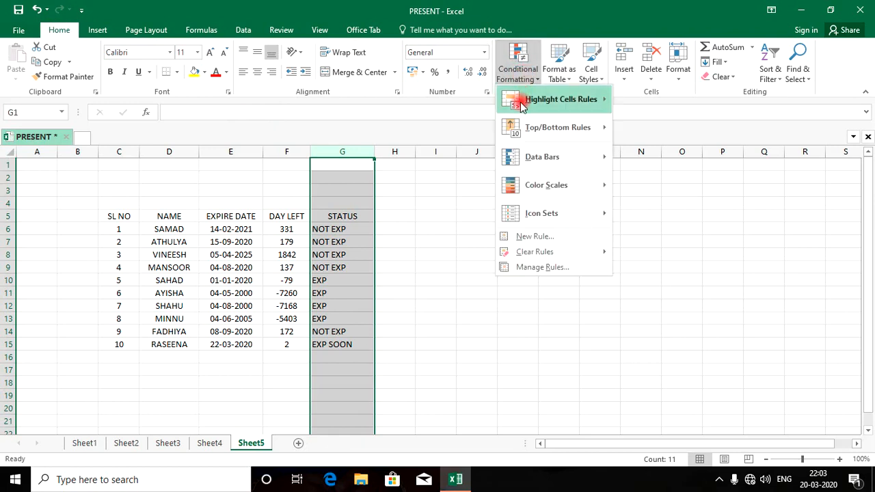
pyautogui.moveTo(522, 103)
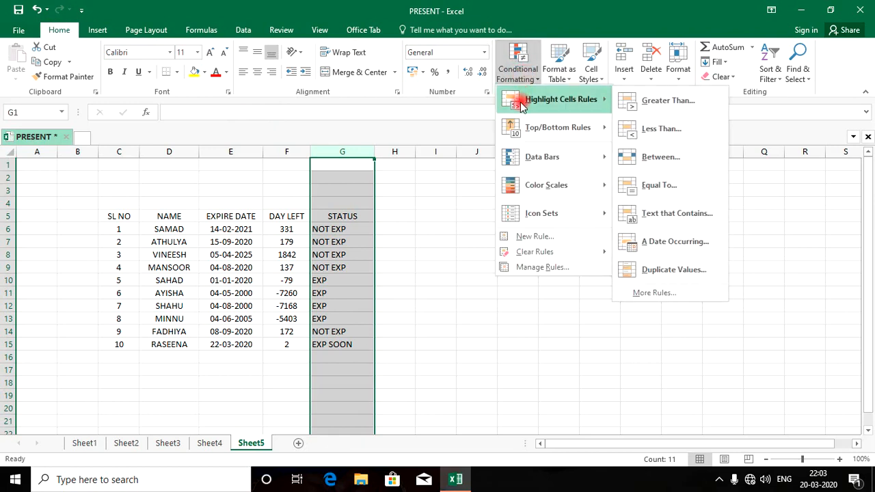
pyautogui.click(672, 186)
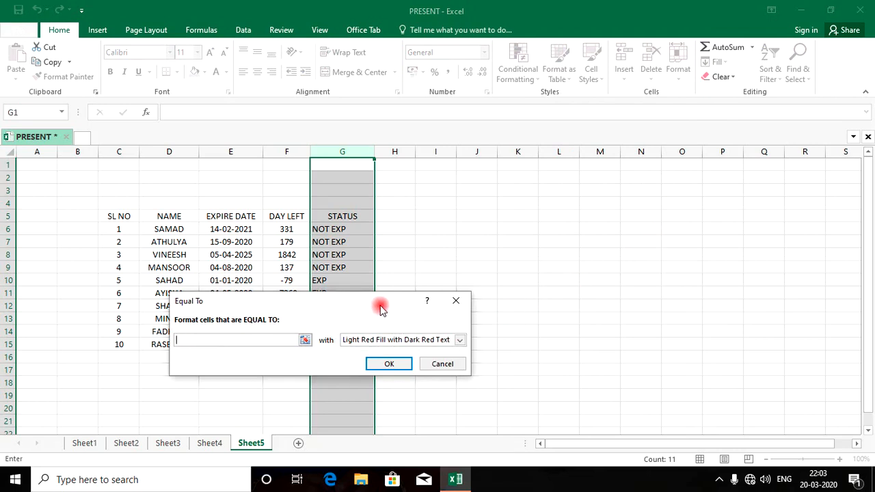
pyautogui.moveTo(380, 305); pyautogui.dragTo(691, 285)
pyautogui.write('NOT EXP')
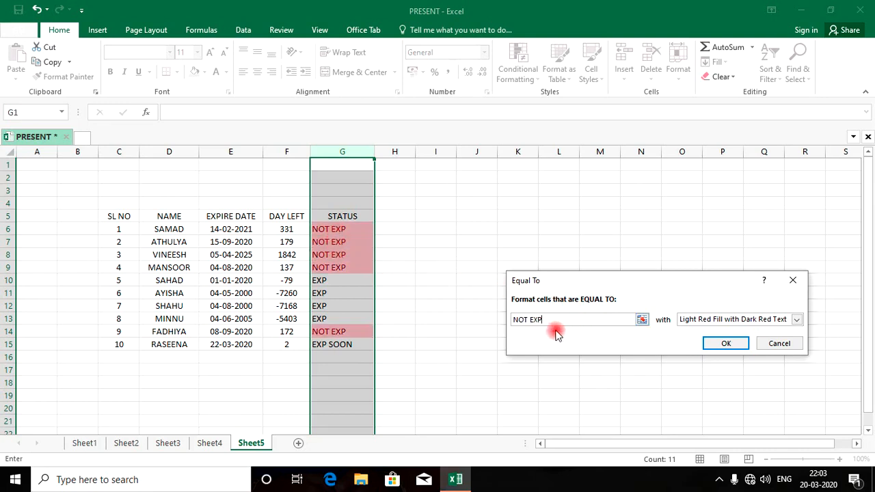
pyautogui.press('BackSpace')
pyautogui.press('BackSpace')
pyautogui.press('BackSpace')
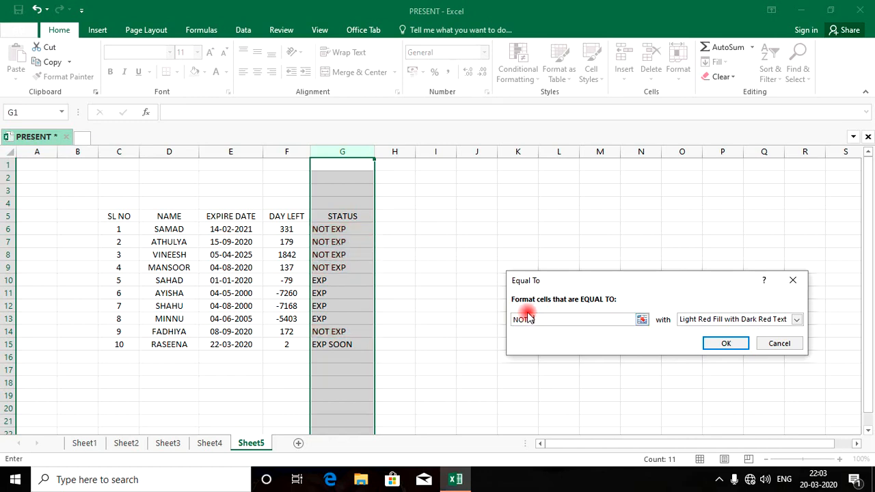
pyautogui.write('EXP')
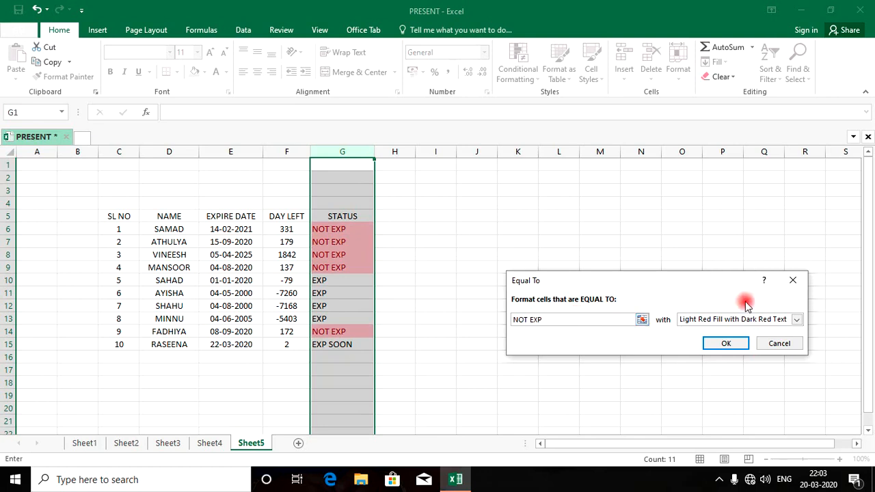
# Choose a custom format with green as the fill color for the NOT EXP rule
pyautogui.click(797, 320)
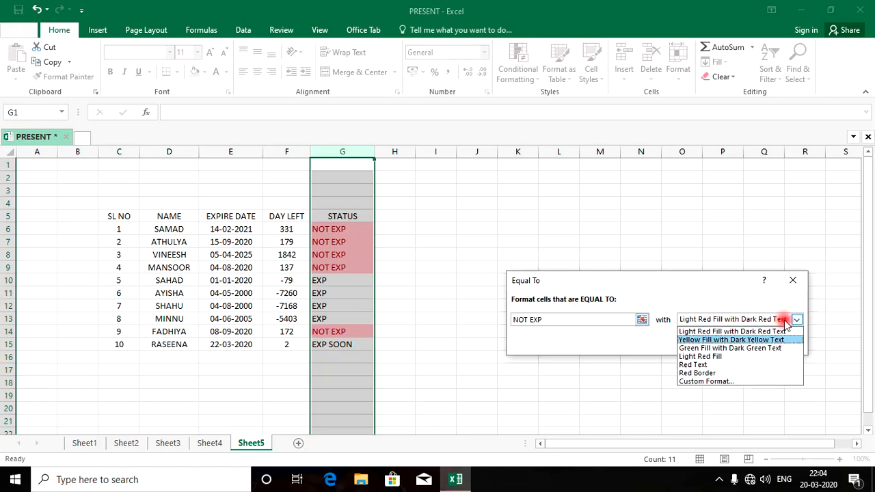
pyautogui.click(721, 382)
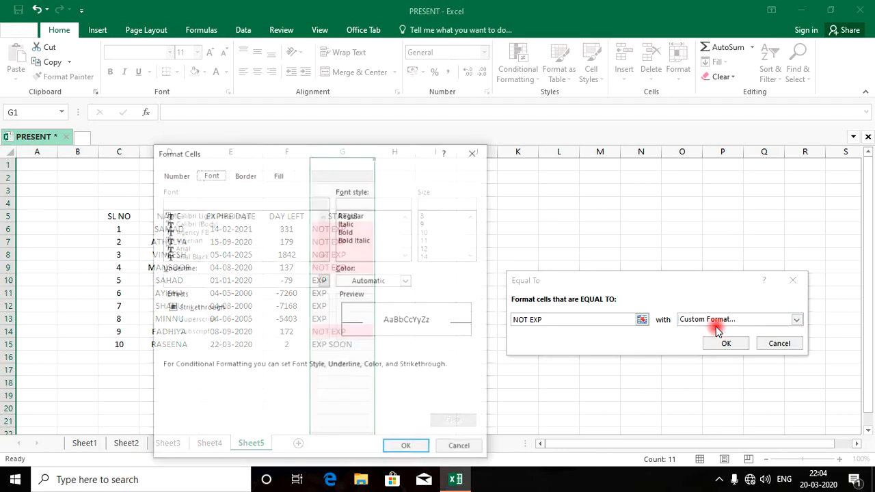
pyautogui.click(278, 174)
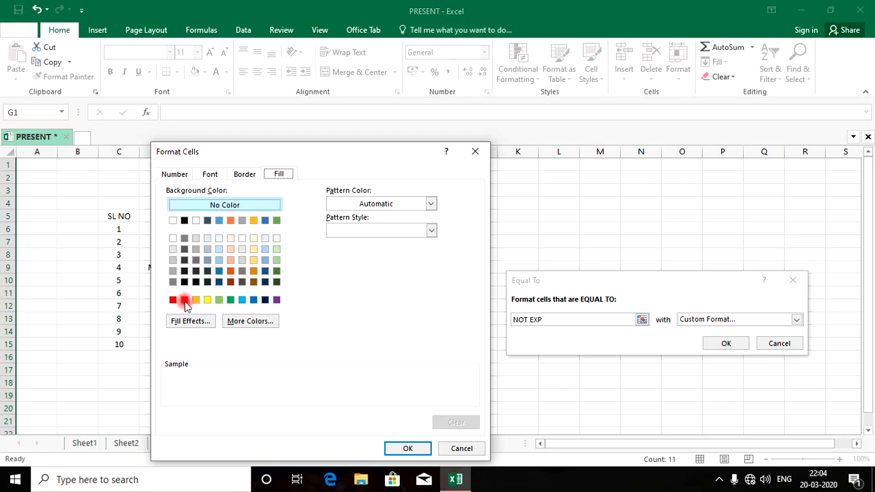
pyautogui.click(231, 300)
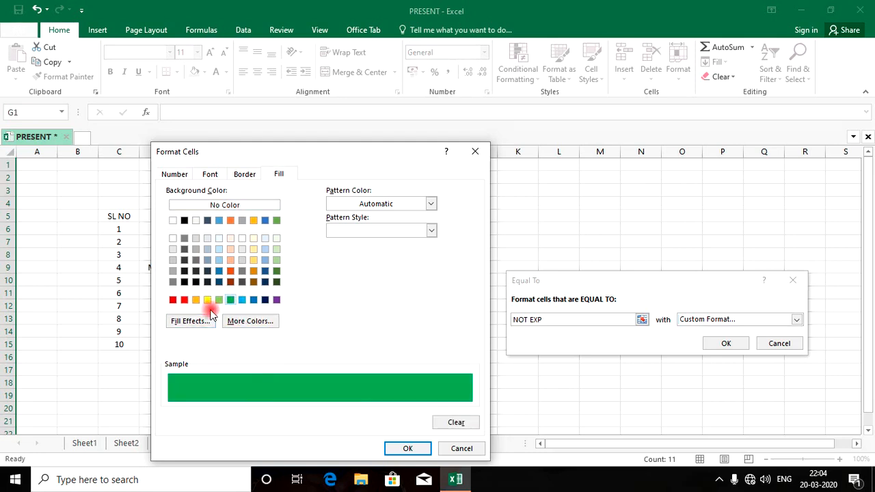
pyautogui.click(246, 323)
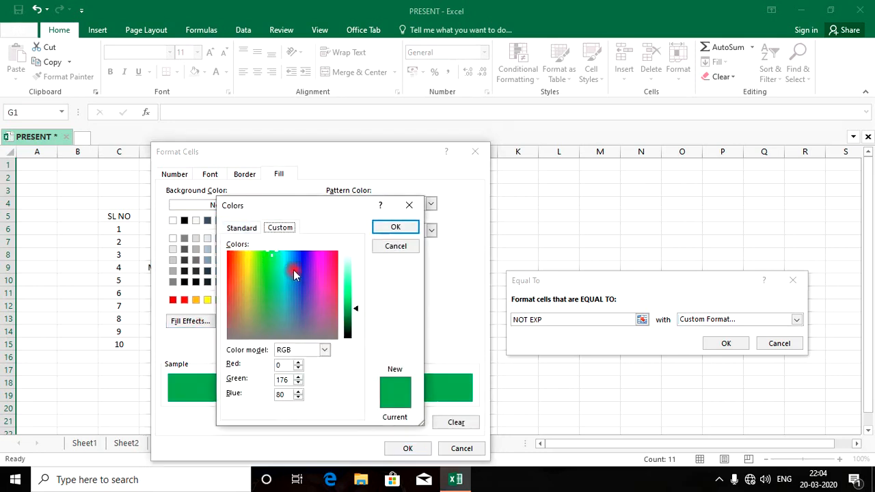
pyautogui.click(240, 228)
pyautogui.click(323, 302)
pyautogui.click(332, 284)
pyautogui.click(326, 295)
pyautogui.click(334, 311)
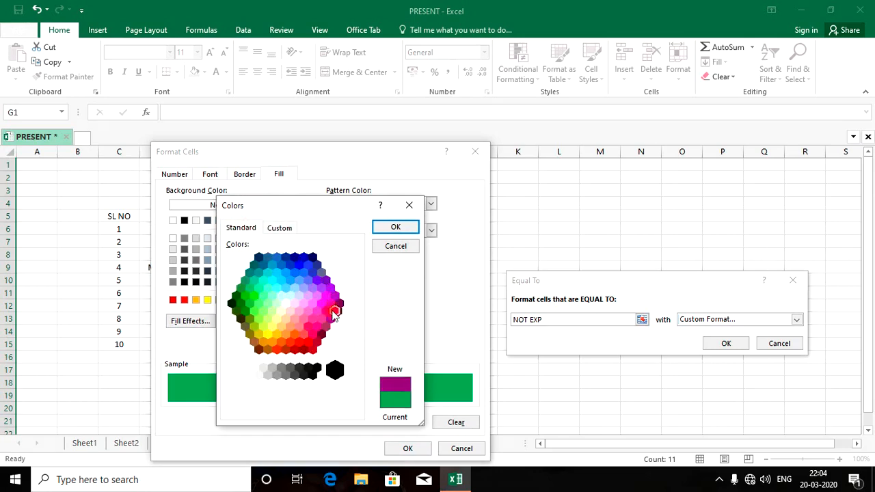
pyautogui.click(396, 247)
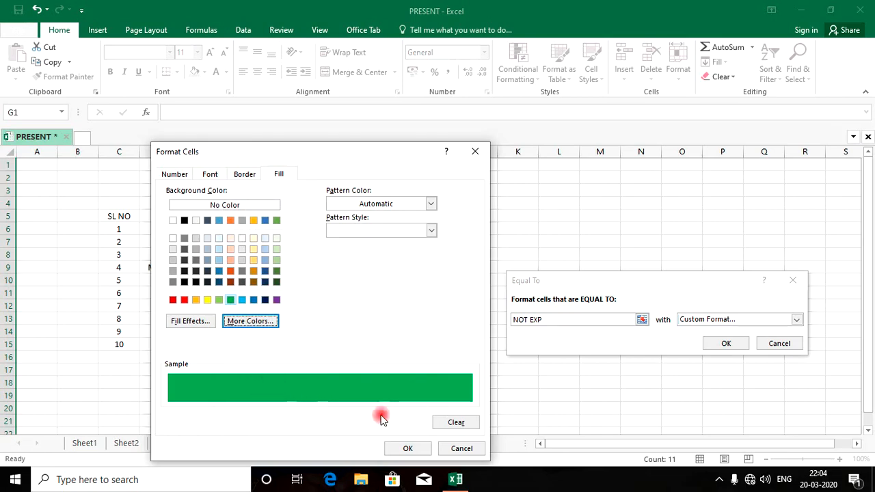
# Accept the green fill and apply the NOT EXP highlight rule to column G
pyautogui.click(409, 448)
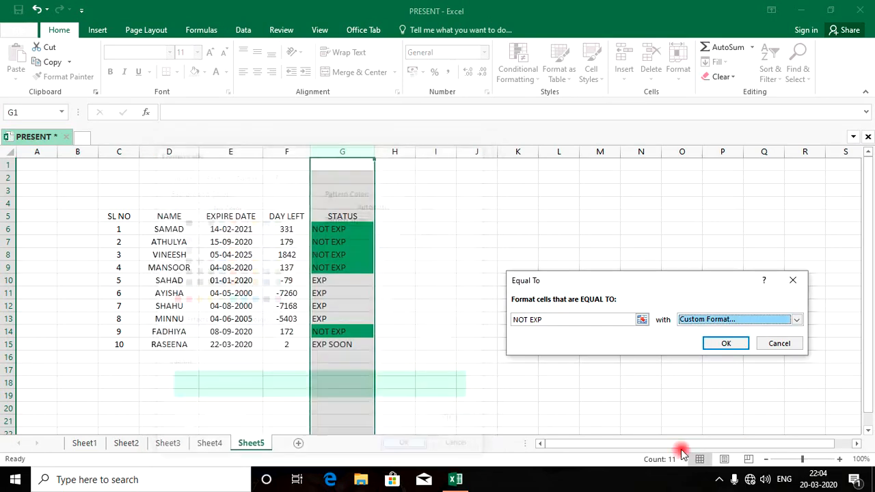
pyautogui.click(734, 349)
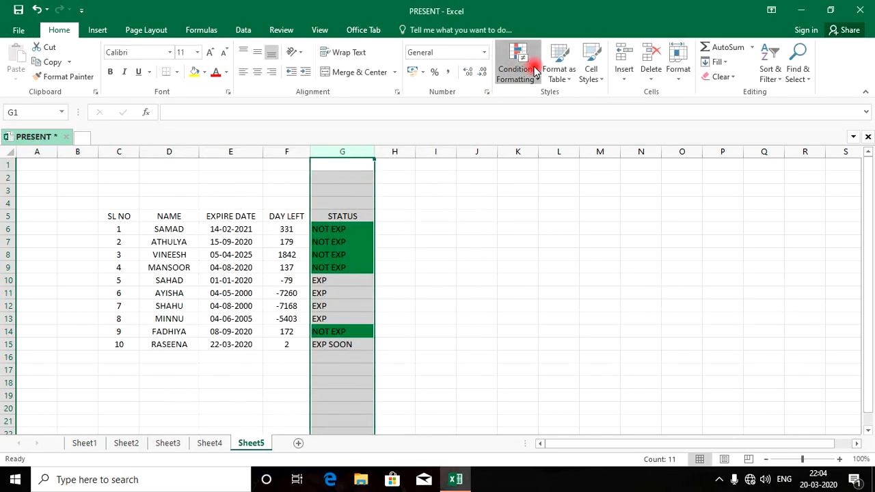
# Add an Equal To highlight rule on column G that gives "EXP" cells a custom red fill
pyautogui.click(535, 69)
pyautogui.click(542, 110)
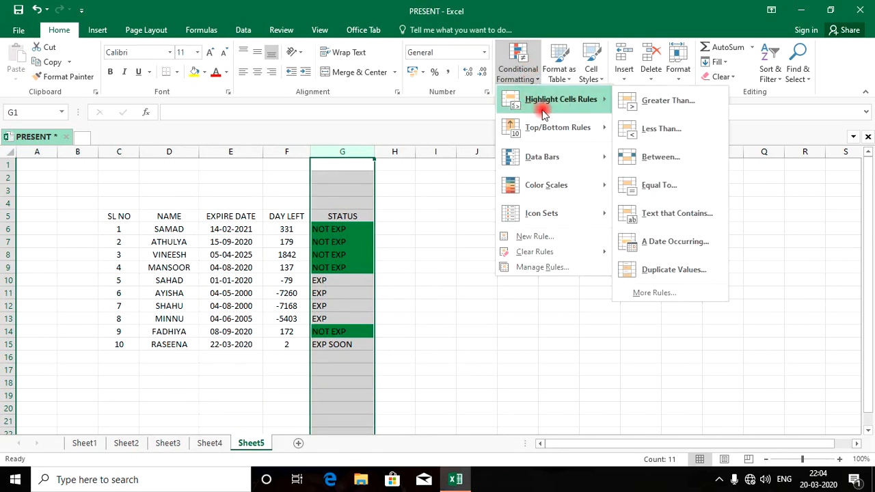
pyautogui.click(684, 185)
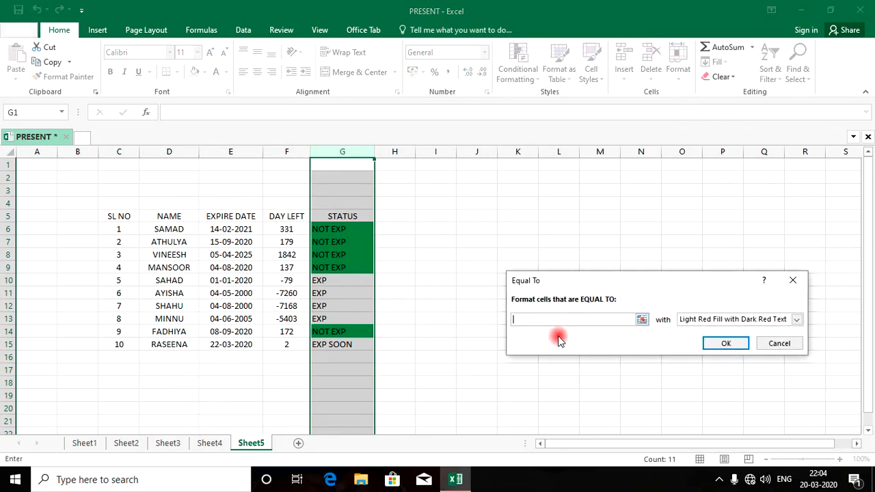
pyautogui.write('EXP')
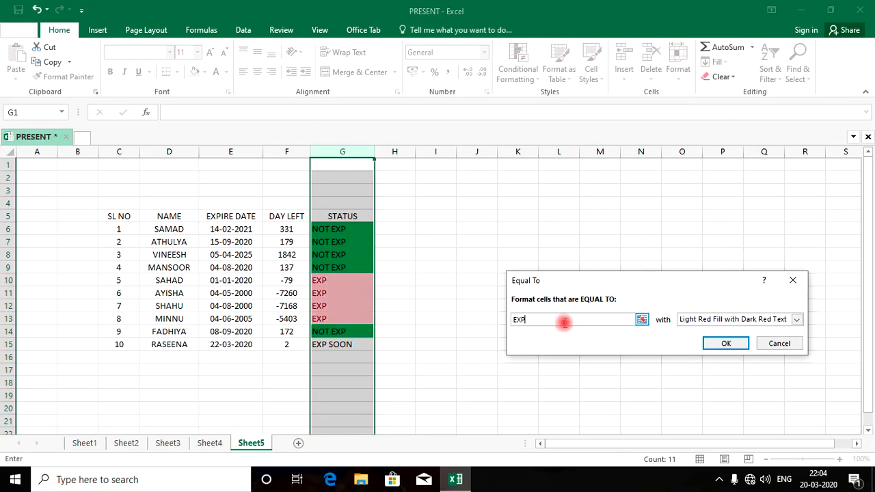
pyautogui.click(796, 319)
pyautogui.click(711, 381)
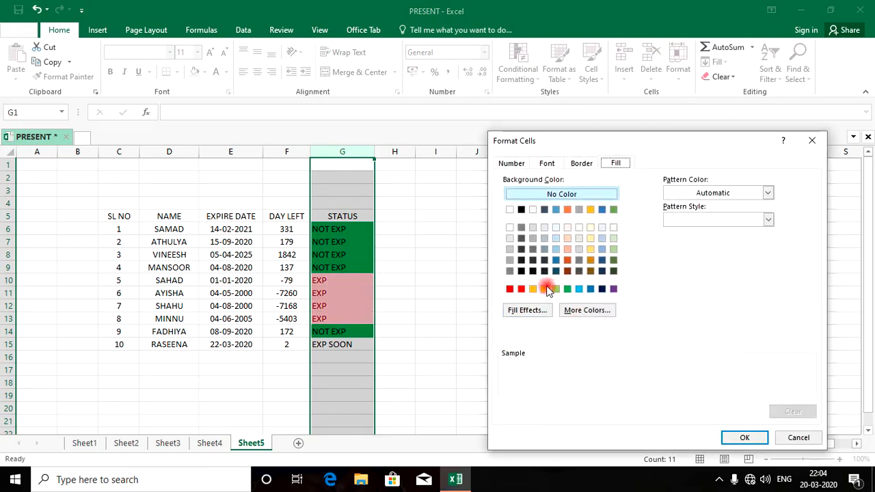
pyautogui.click(521, 288)
pyautogui.click(745, 437)
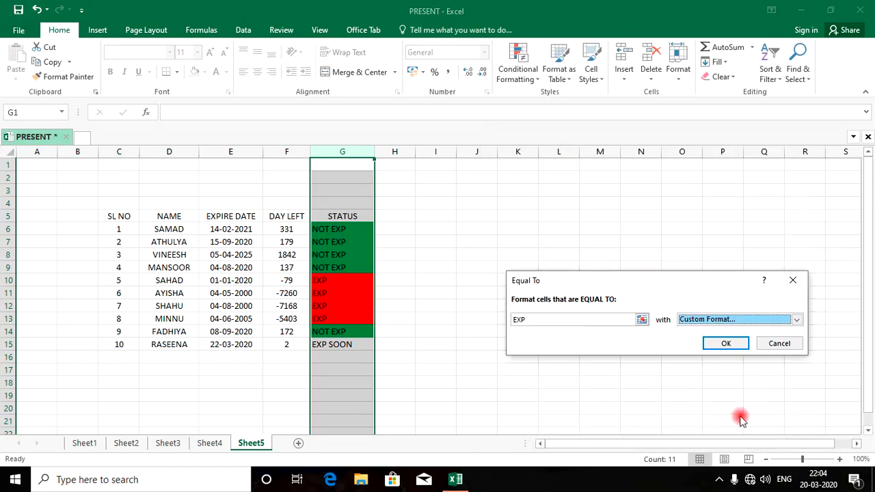
pyautogui.click(727, 344)
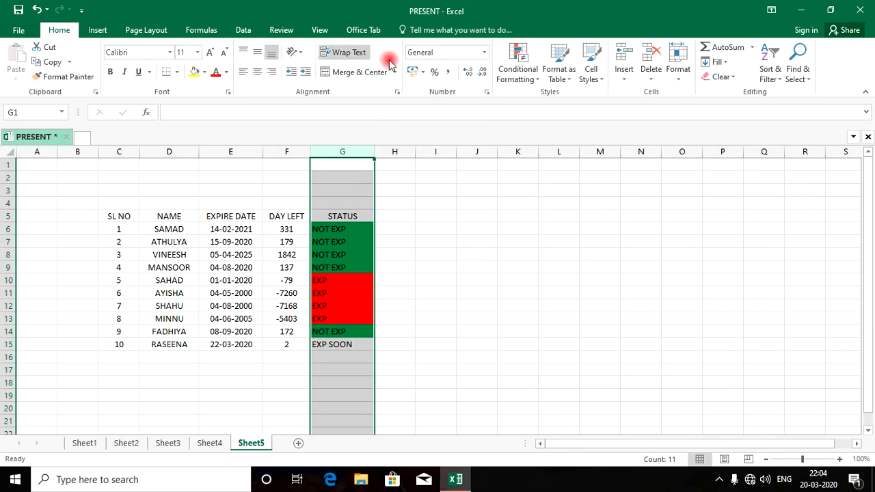
# Add an Equal To highlight rule on column G that gives "EXP SOON" cells a custom yellow fill
pyautogui.click(531, 71)
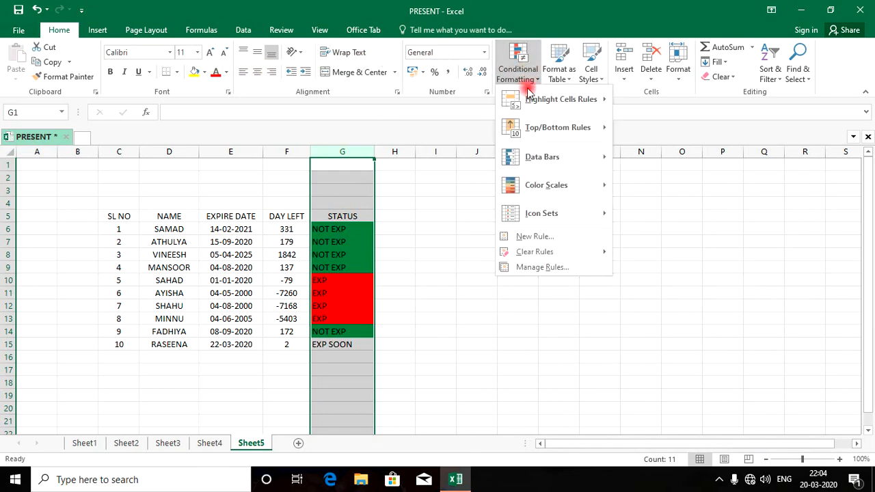
pyautogui.moveTo(524, 99)
pyautogui.click(635, 185)
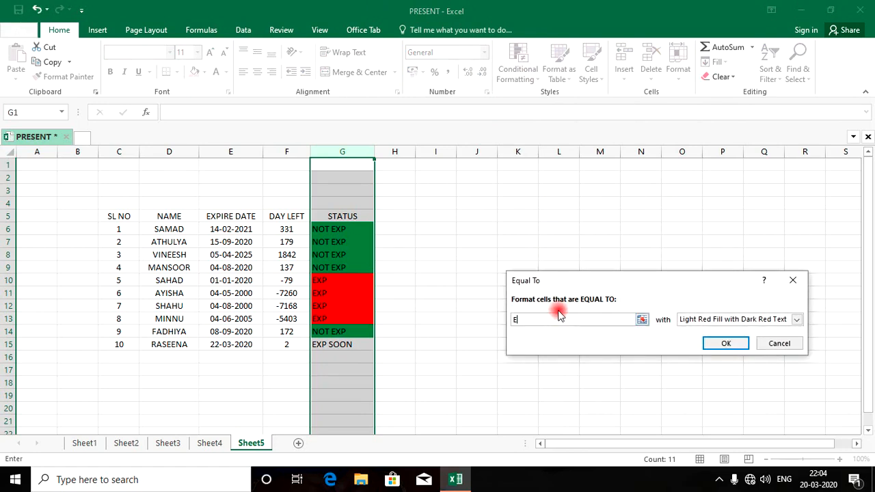
pyautogui.write('EXP SOON')
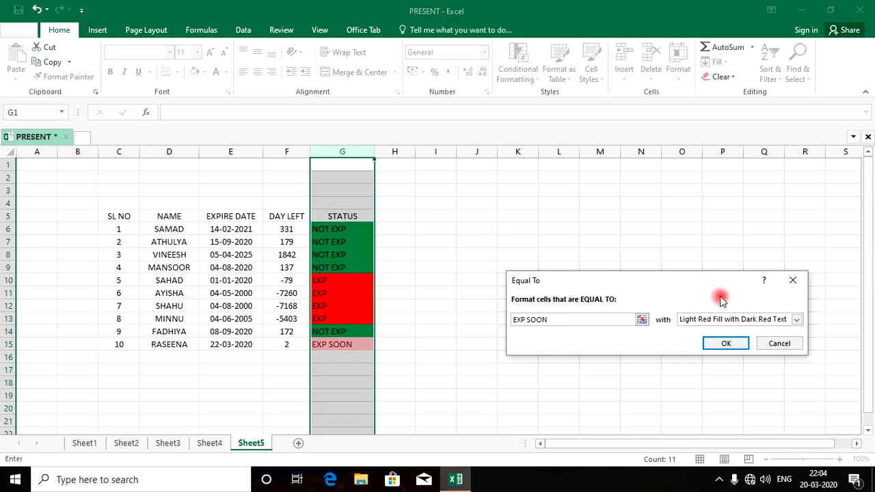
pyautogui.click(797, 319)
pyautogui.click(728, 381)
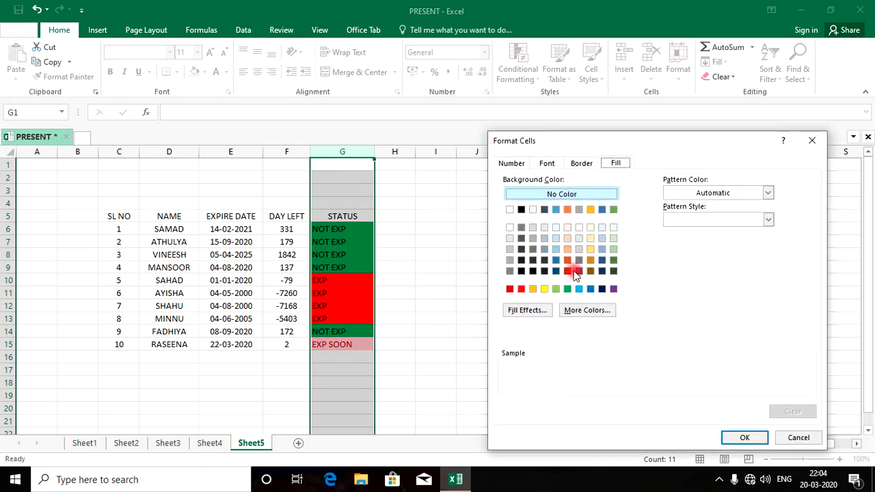
pyautogui.click(544, 288)
pyautogui.click(743, 438)
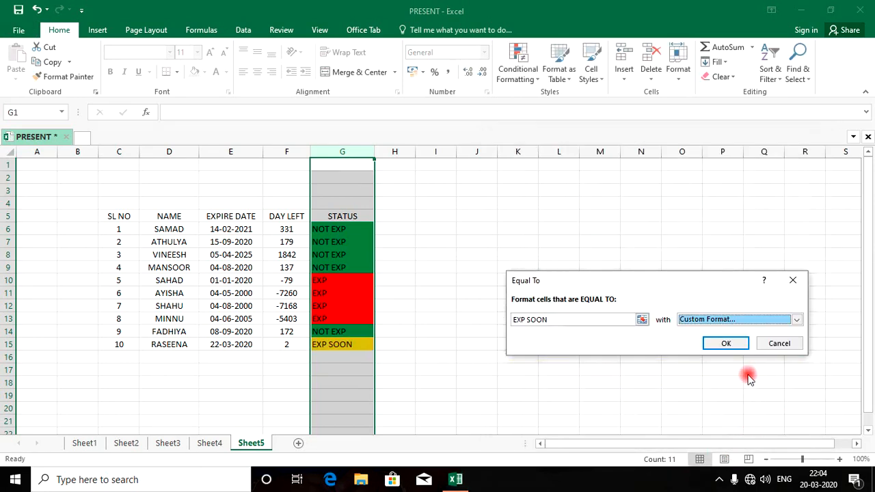
pyautogui.click(722, 341)
pyautogui.click(463, 290)
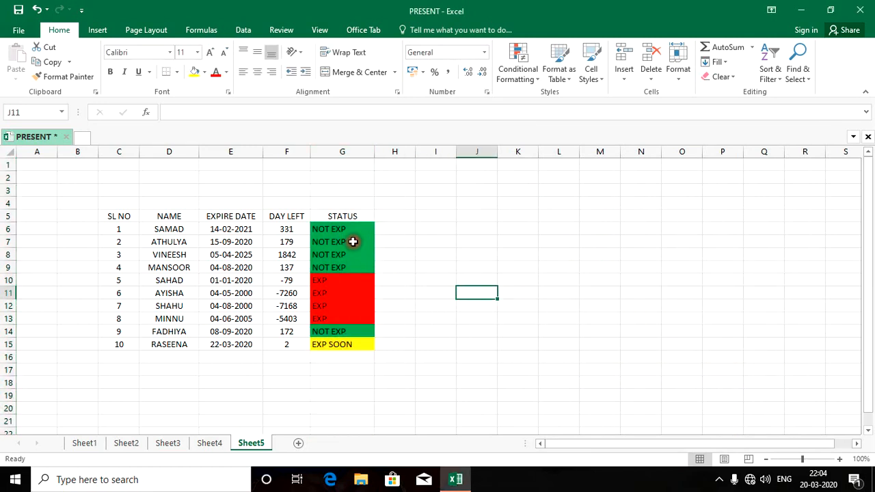
# Change the expiry date in E10 to 01-08-2020 and check the days left and status in F10 and G10
pyautogui.click(251, 279)
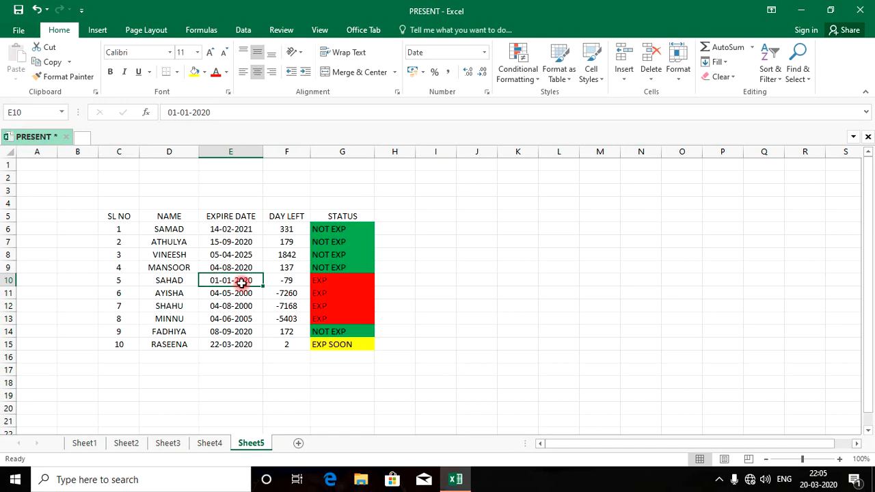
pyautogui.doubleClick(222, 280)
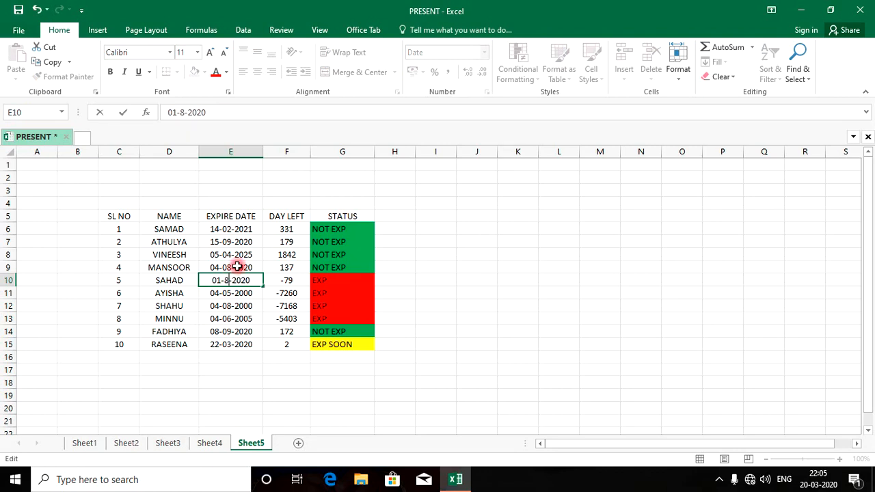
pyautogui.press('Return')
pyautogui.click(281, 280)
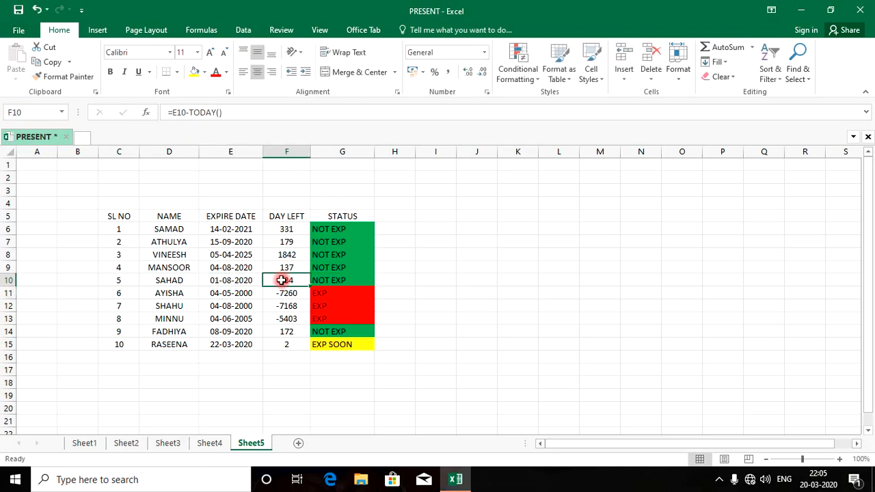
pyautogui.click(329, 281)
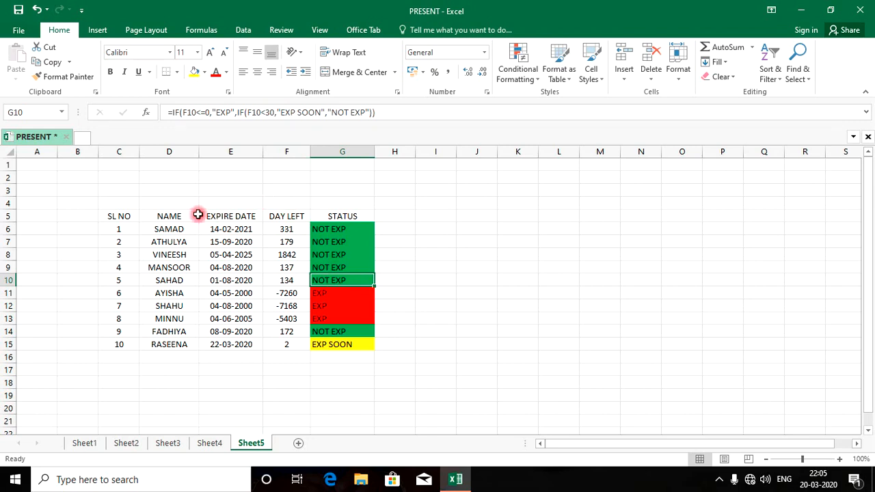
# Merge and center the range C1:G4 above the table and enter the title "EXPIRE DATE IN EXCELL"
pyautogui.moveTo(119, 216); pyautogui.dragTo(351, 338)
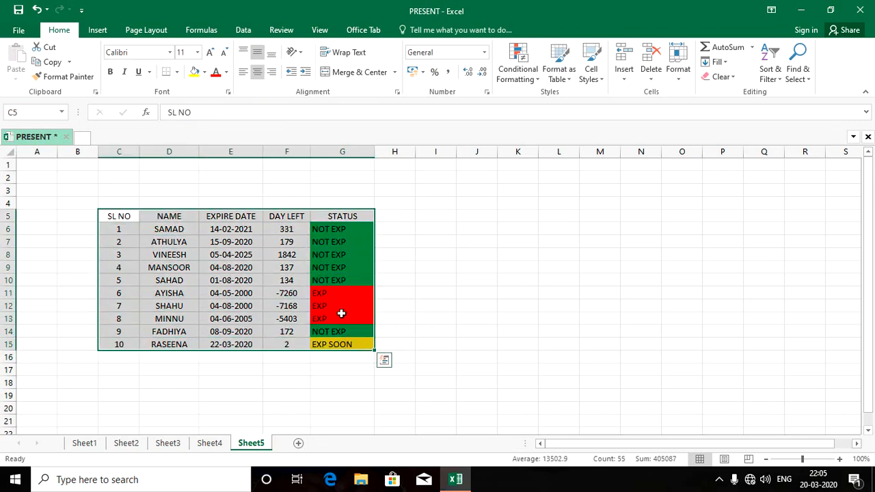
pyautogui.moveTo(121, 166); pyautogui.dragTo(327, 202)
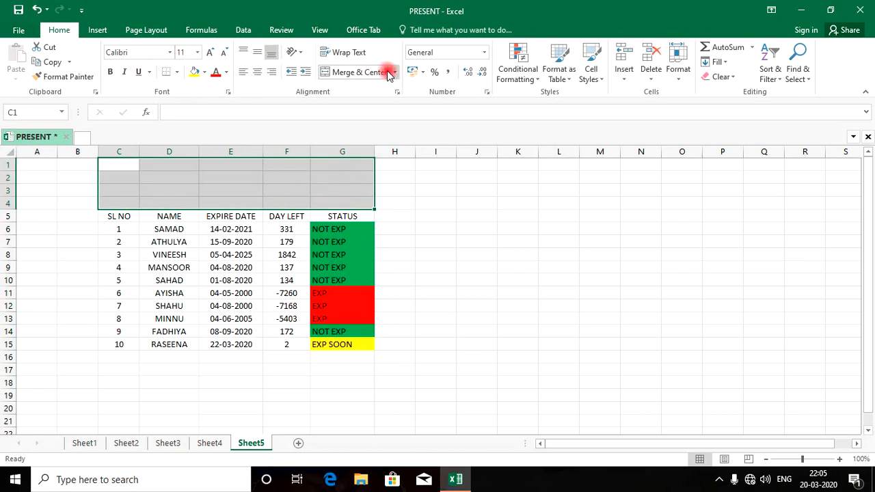
pyautogui.click(344, 72)
pyautogui.doubleClick(166, 179)
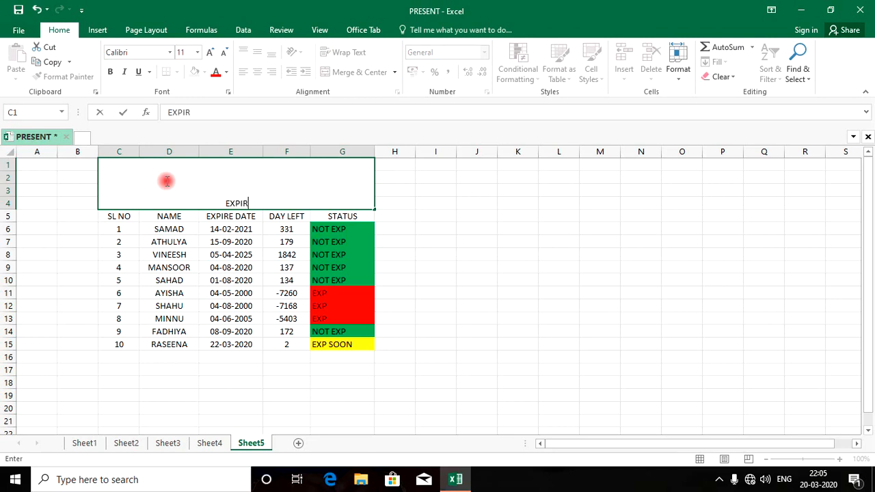
pyautogui.write('EXPIRE DATE IN EX')
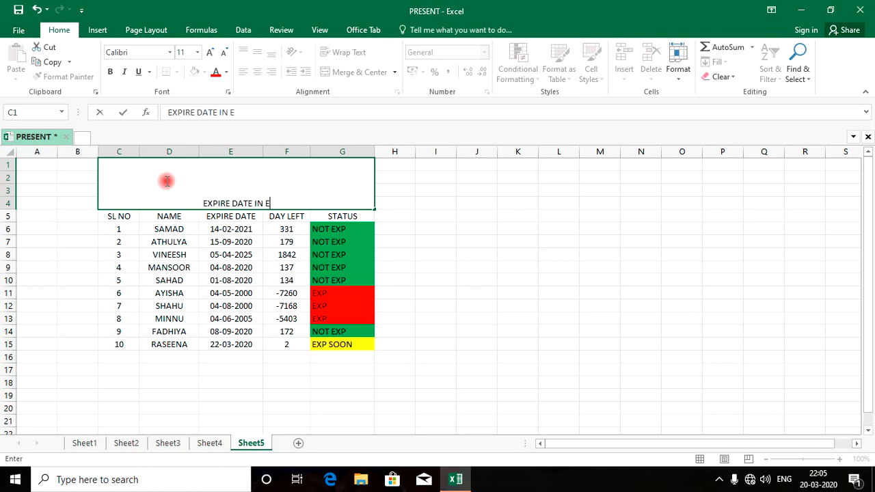
pyautogui.press('BackSpace')
pyautogui.write('XCELL')
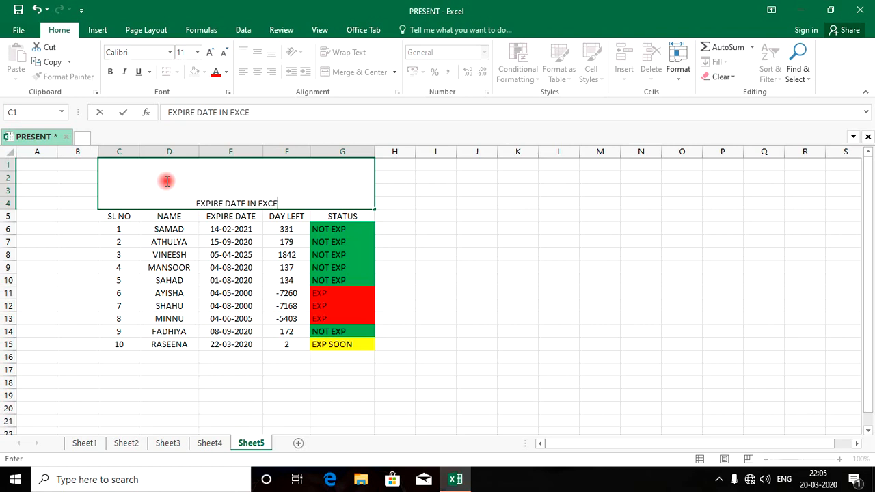
pyautogui.click(465, 291)
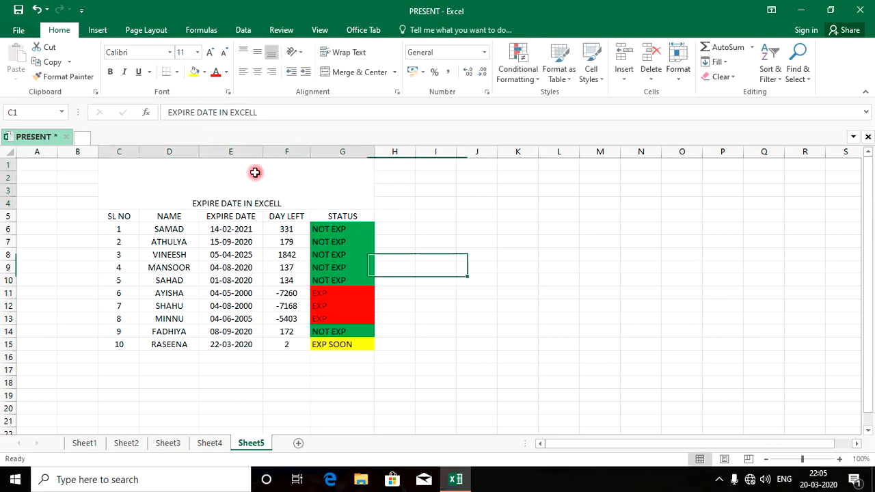
# Enlarge the title text in the merged cell C1 to font size 28
pyautogui.click(253, 171)
pyautogui.click(212, 53)
pyautogui.click(212, 52)
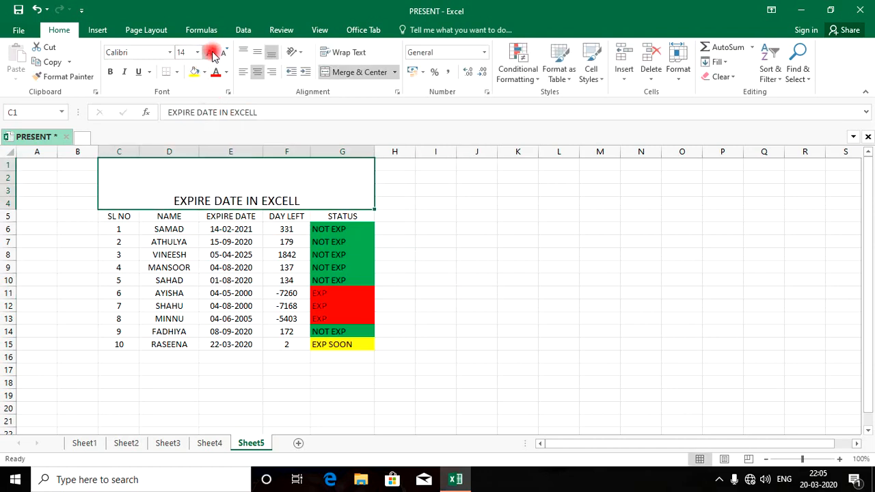
pyautogui.click(212, 52)
pyautogui.click(212, 53)
pyautogui.click(212, 52)
pyautogui.click(212, 52)
pyautogui.click(212, 53)
pyautogui.click(212, 53)
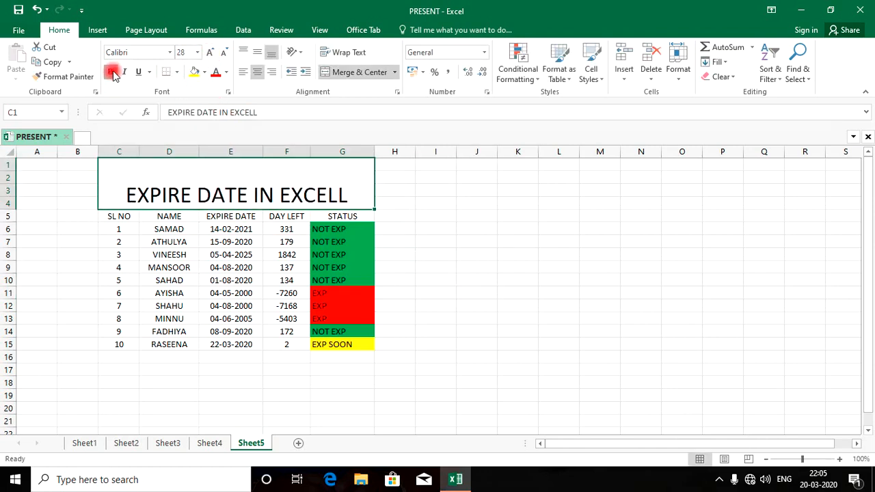
# Make the title in C1 bold and align it vertically to the middle of the merged cell
pyautogui.click(110, 72)
pyautogui.click(258, 53)
pyautogui.click(443, 242)
# Fill the merged title cell C1 with the standard blue color
pyautogui.click(358, 199)
pyautogui.click(205, 72)
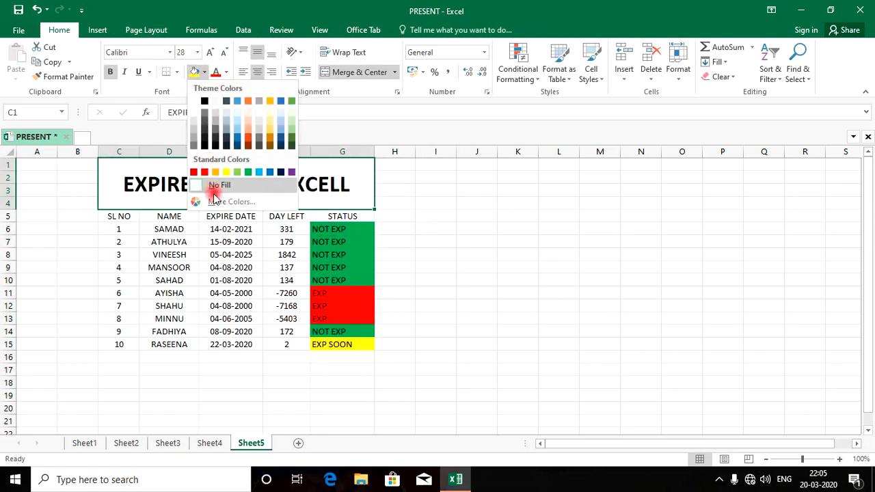
pyautogui.click(270, 173)
pyautogui.click(492, 279)
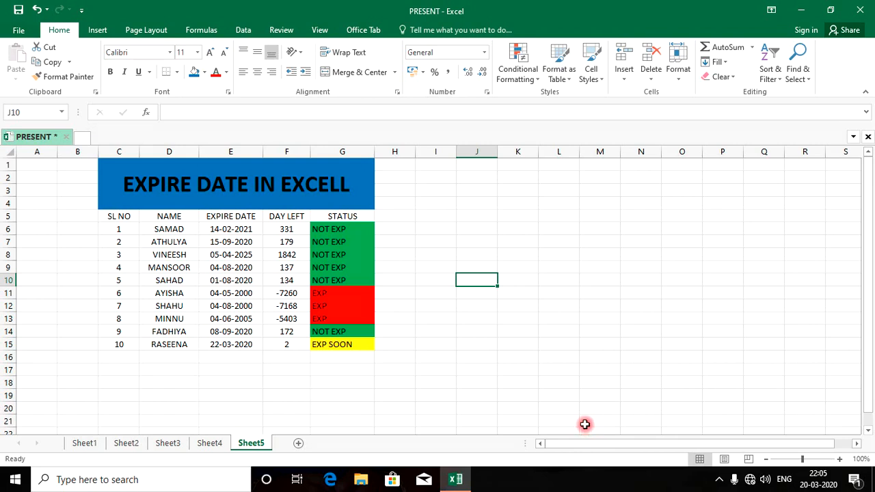
# Reapply the standard blue fill to the title cell C1 and set its font color to white
pyautogui.click(198, 185)
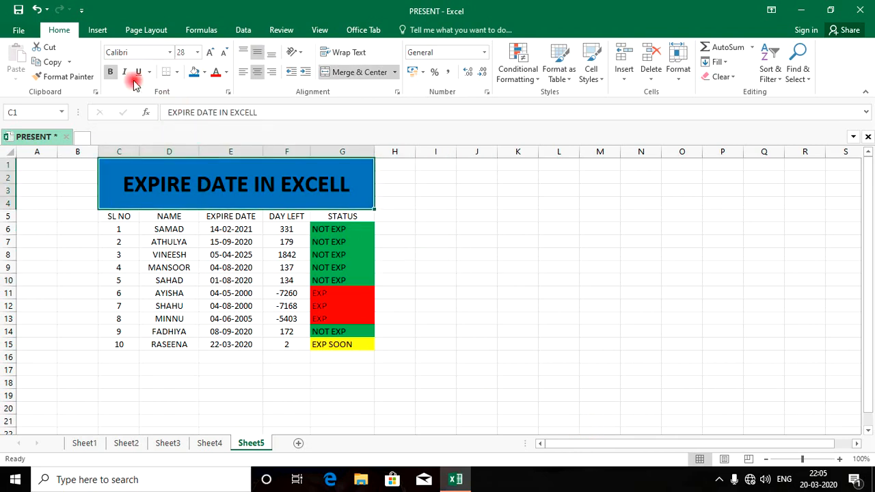
pyautogui.click(204, 72)
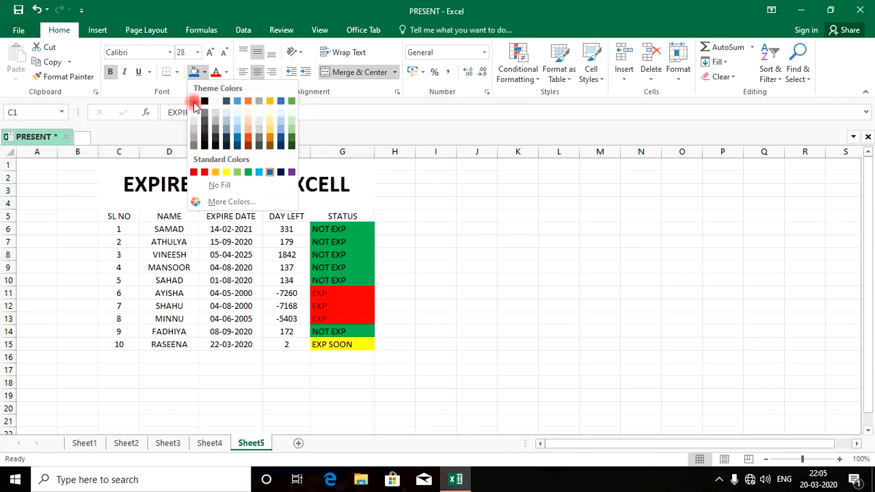
pyautogui.click(270, 171)
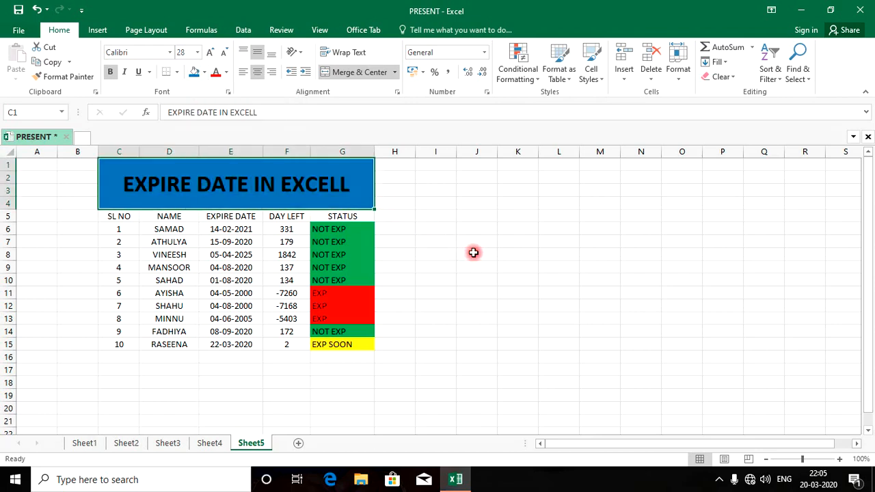
pyautogui.click(226, 73)
pyautogui.click(237, 116)
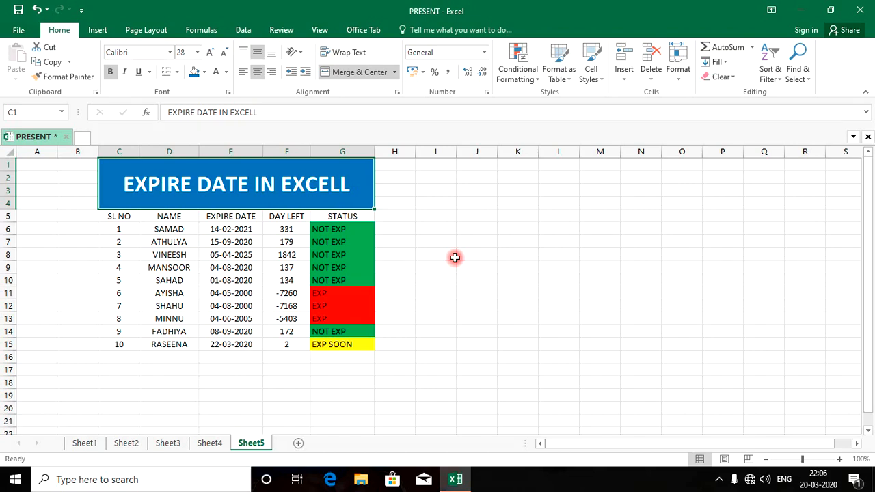
pyautogui.click(718, 480)
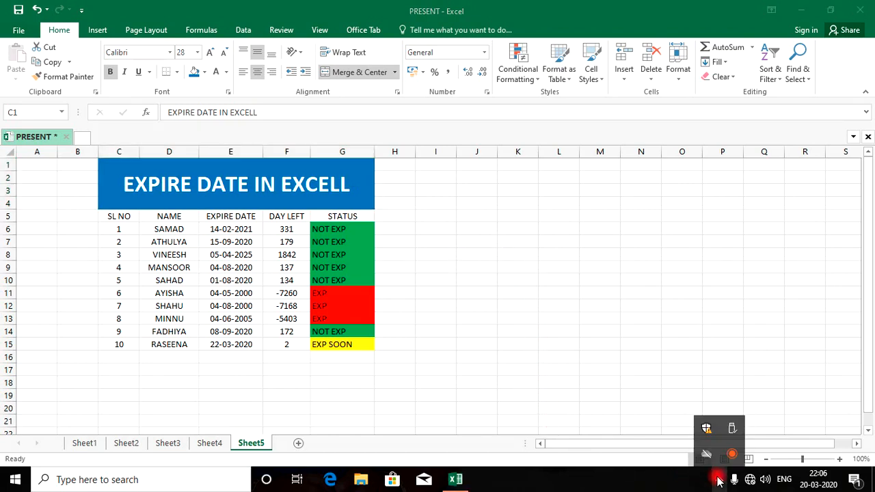